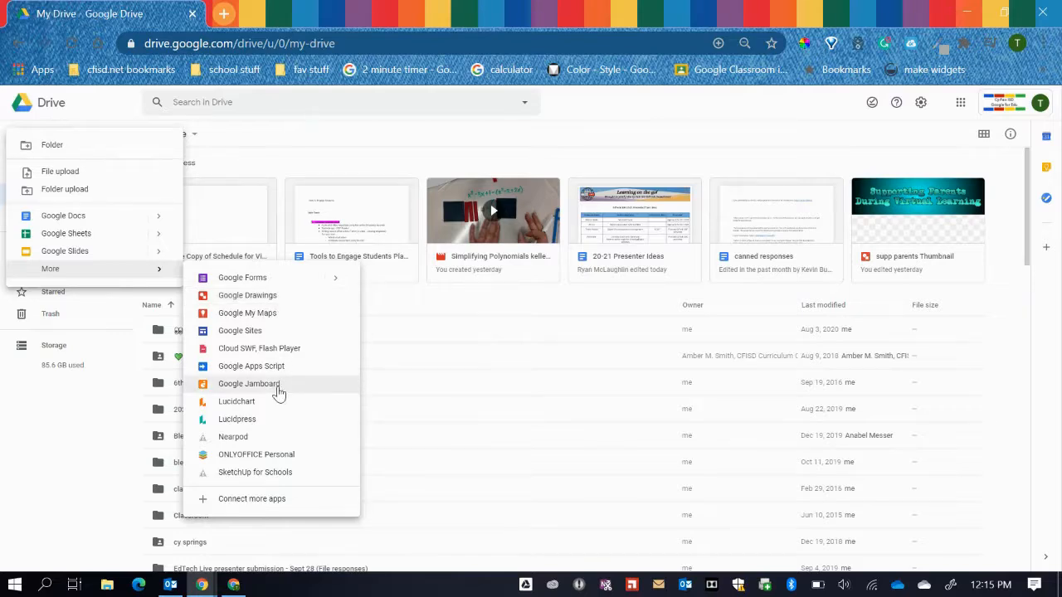
Create a new Google Drawings file from Drive and name it "Graph template".
click(270, 296)
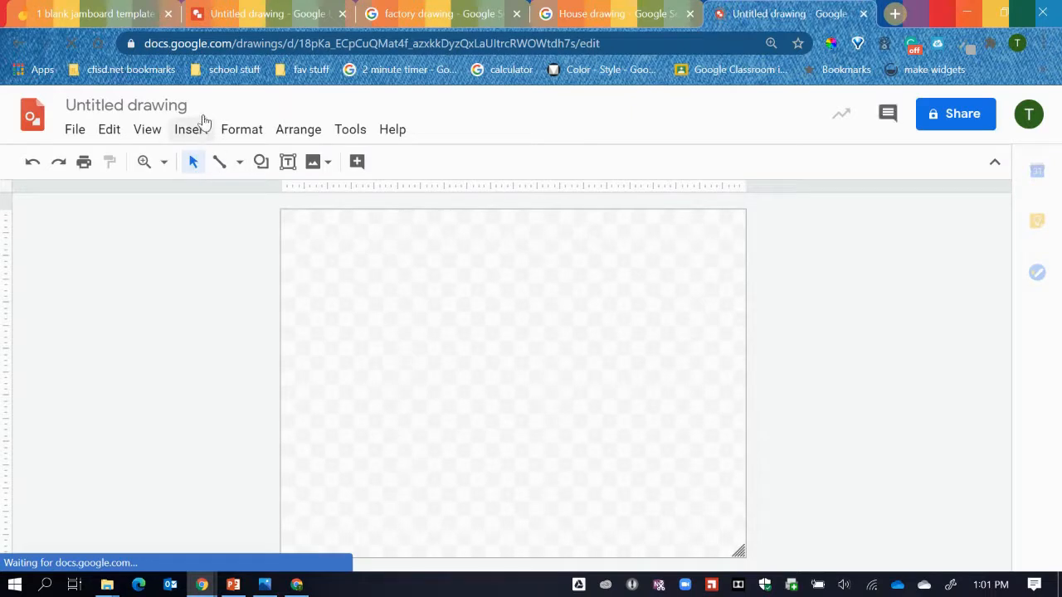
click(193, 105)
key(BackSpace)
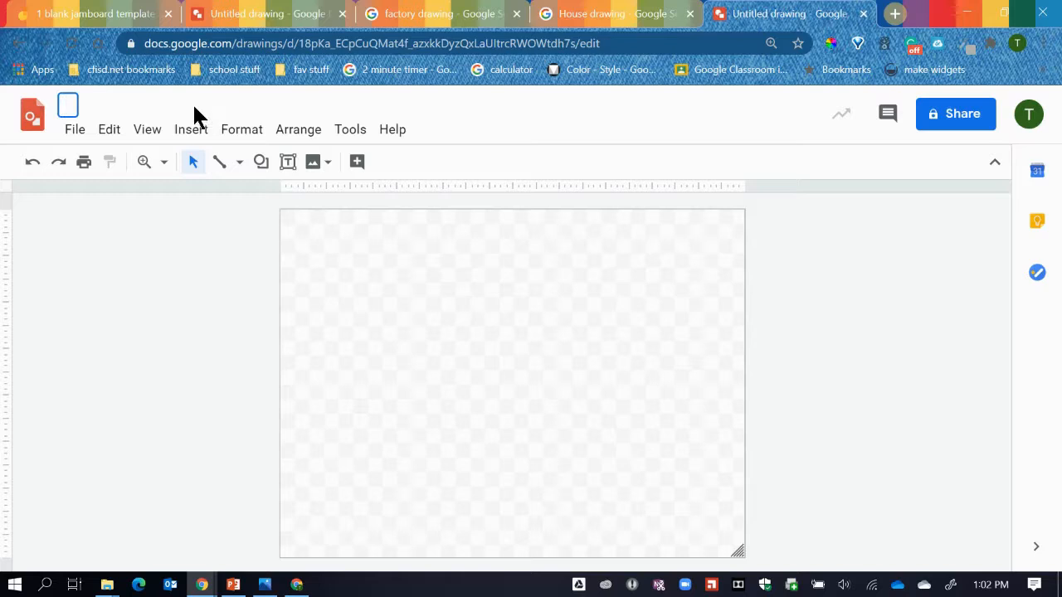
text(Graph template)
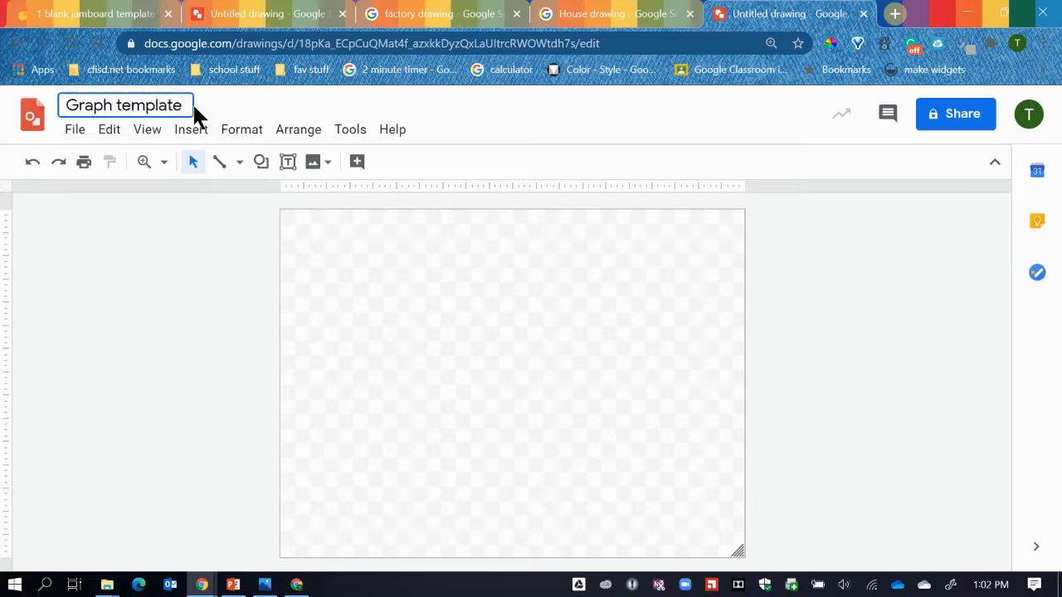
click(204, 233)
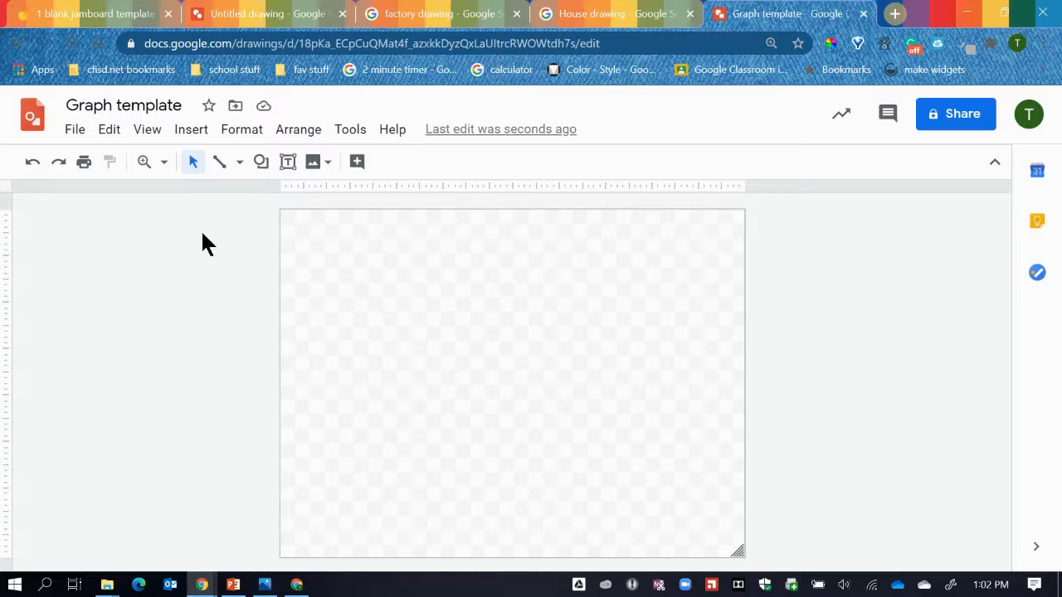
Draw a large rectangle in the lower middle of the canvas and fill it light gray.
click(183, 136)
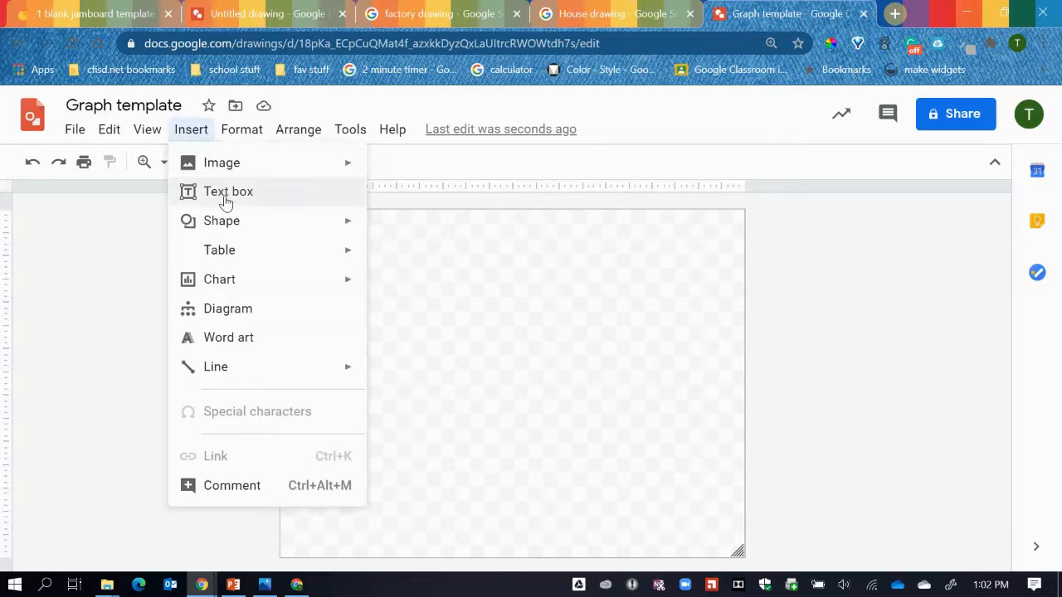
mouse_move(226, 233)
mouse_move(431, 230)
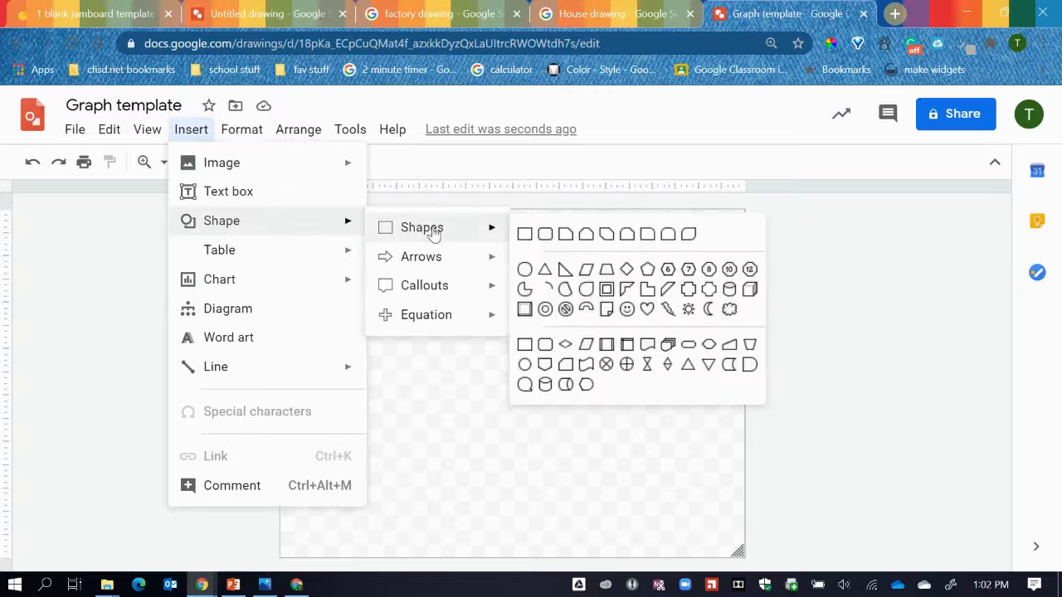
click(524, 234)
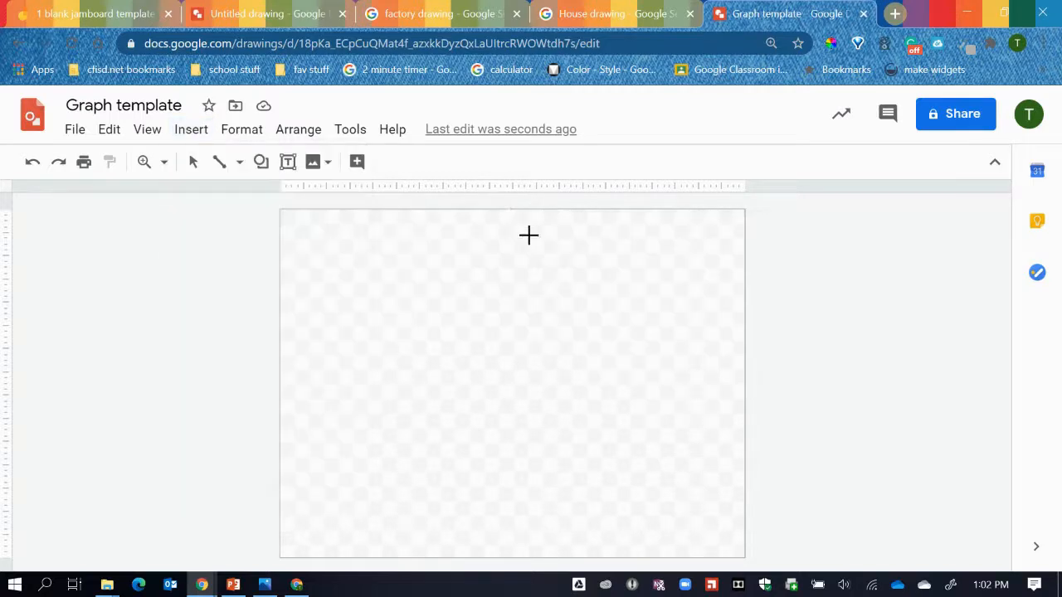
drag(404, 356, 666, 521)
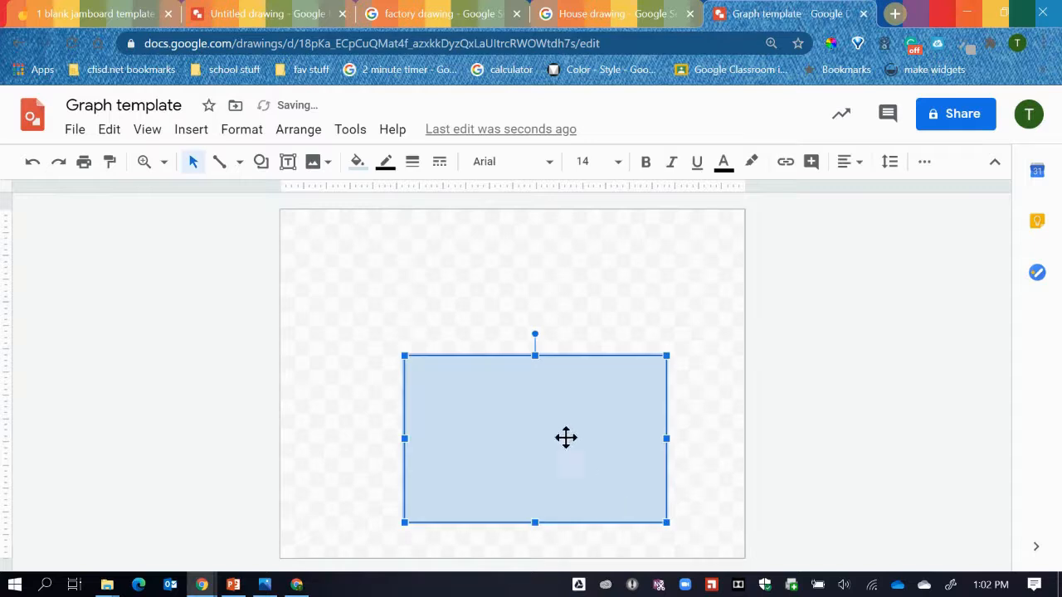
click(357, 161)
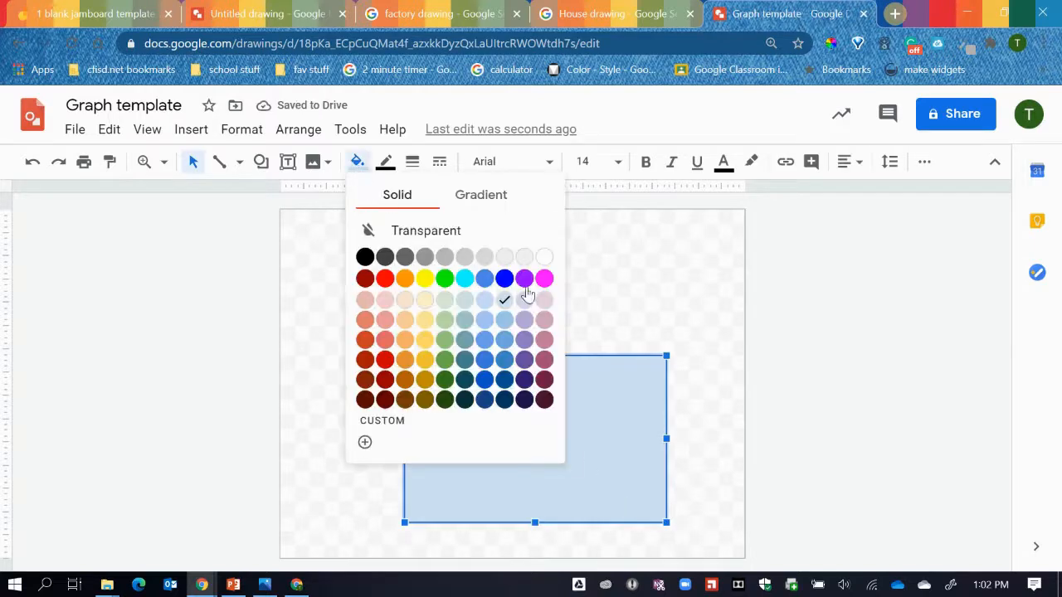
click(524, 258)
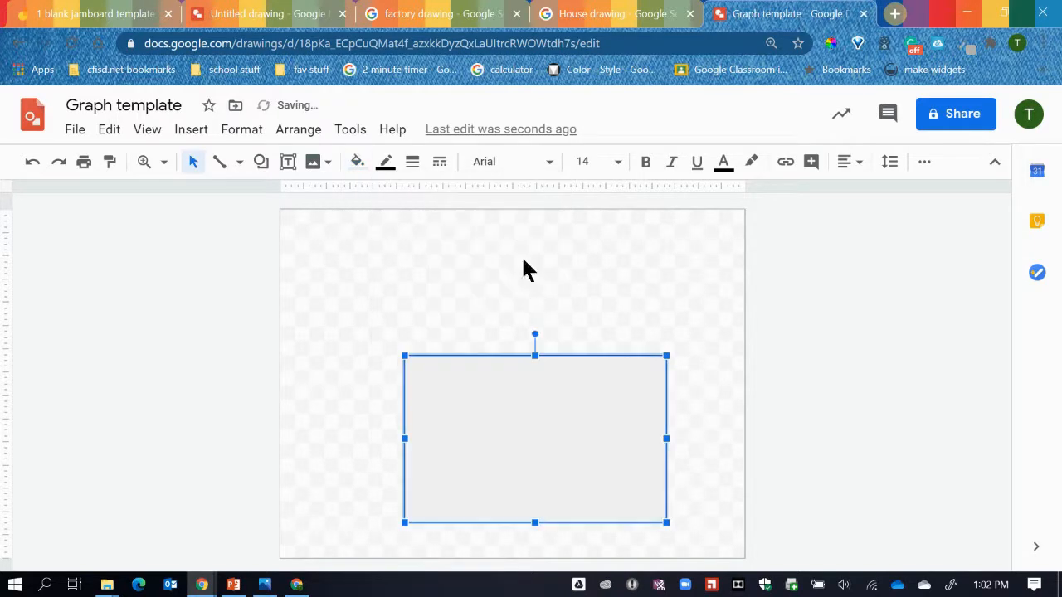
click(317, 334)
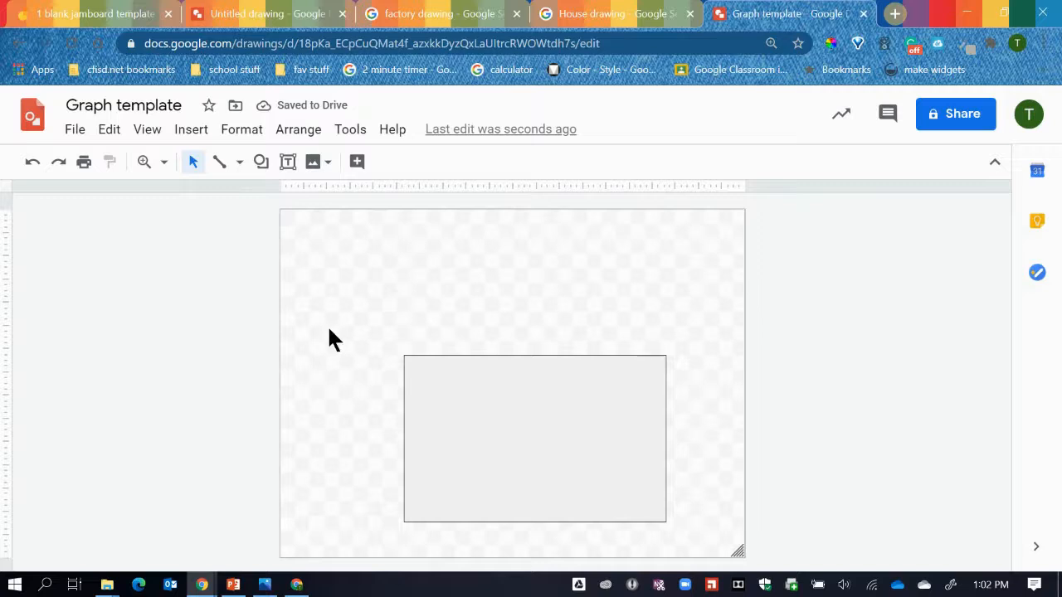
Set a solid dark blue canvas background and shift the gray rectangle slightly to the right.
right_click(345, 335)
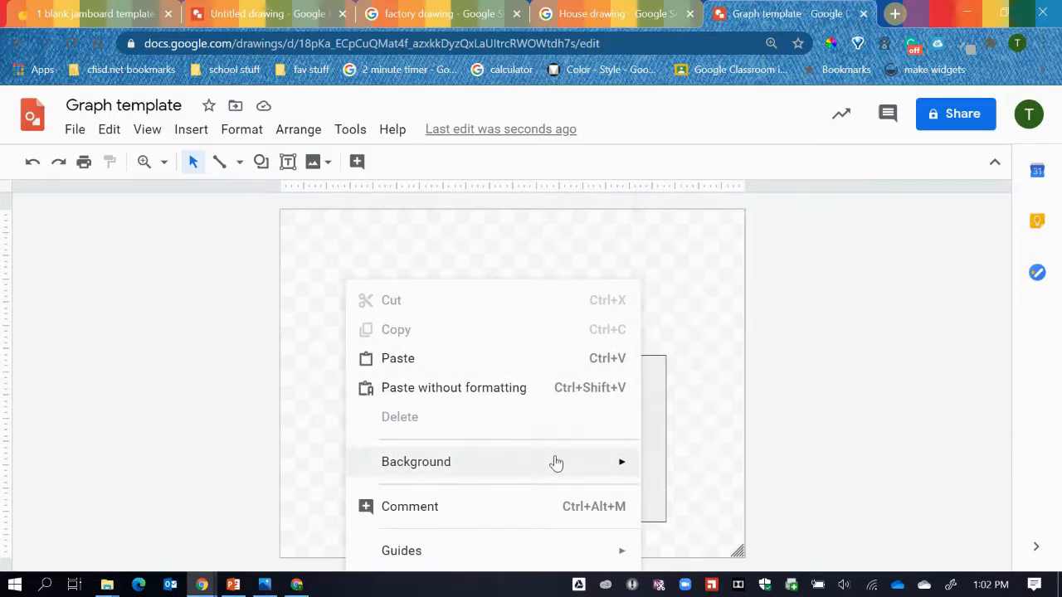
mouse_move(547, 461)
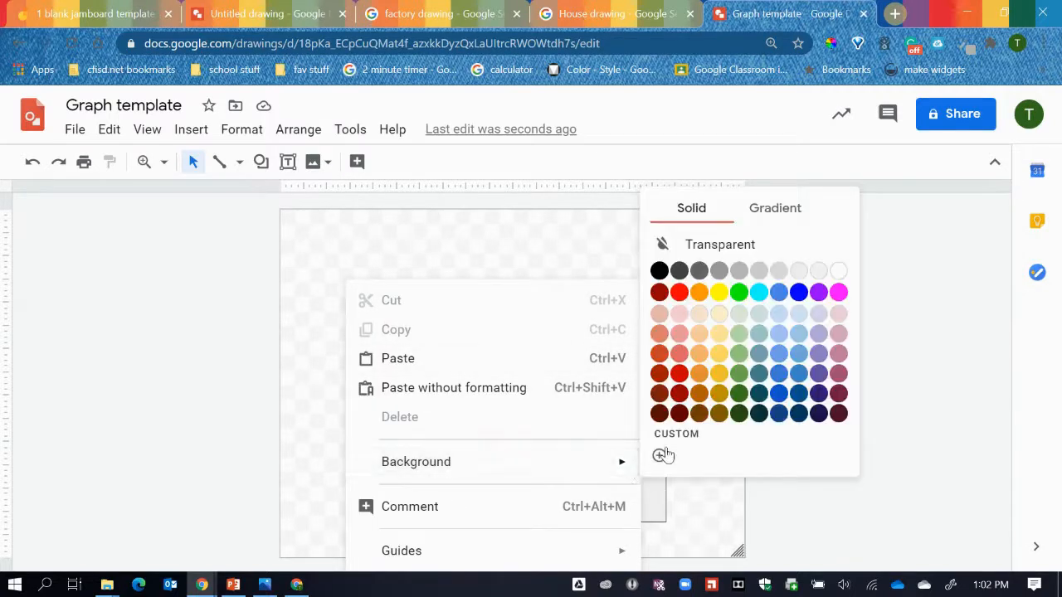
click(798, 393)
drag(491, 403, 518, 402)
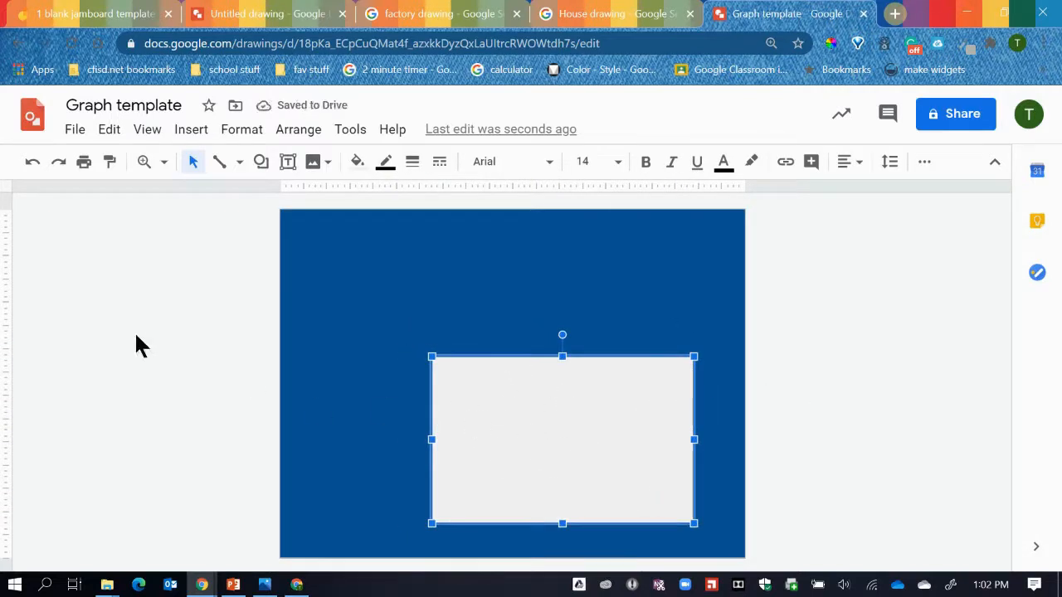
Insert a table with 2 columns and 4 rows and fit it into the canvas's upper-left area above the gray rectangle.
click(189, 130)
mouse_move(327, 254)
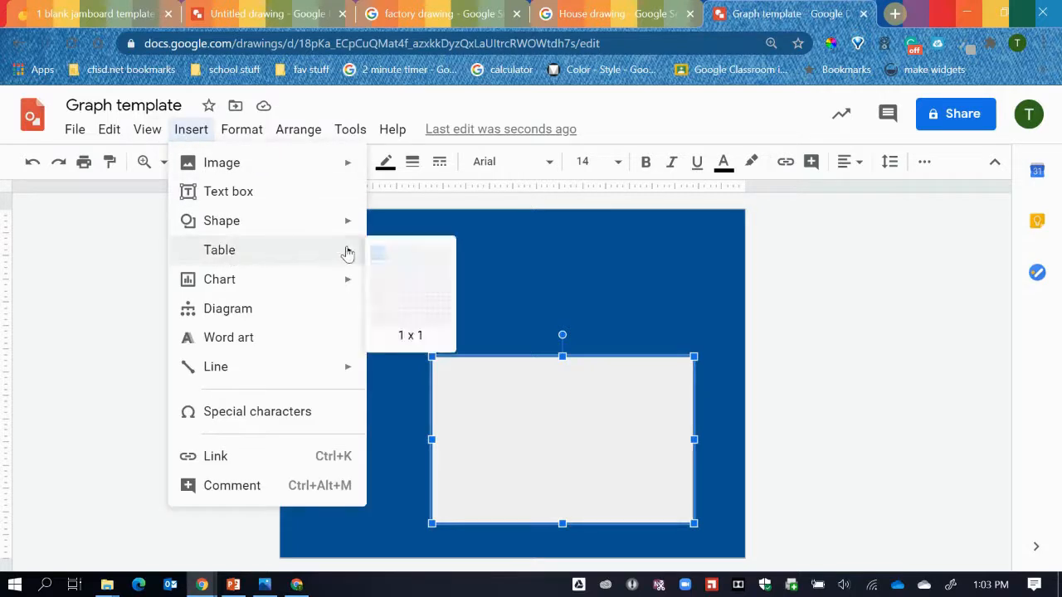
click(390, 302)
drag(377, 340, 355, 236)
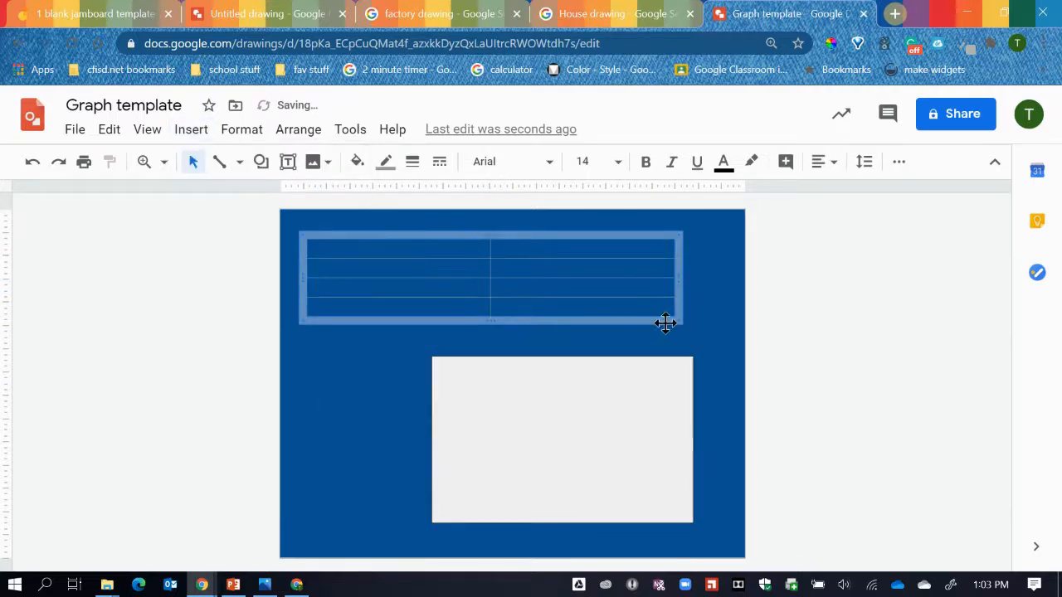
drag(675, 317, 507, 335)
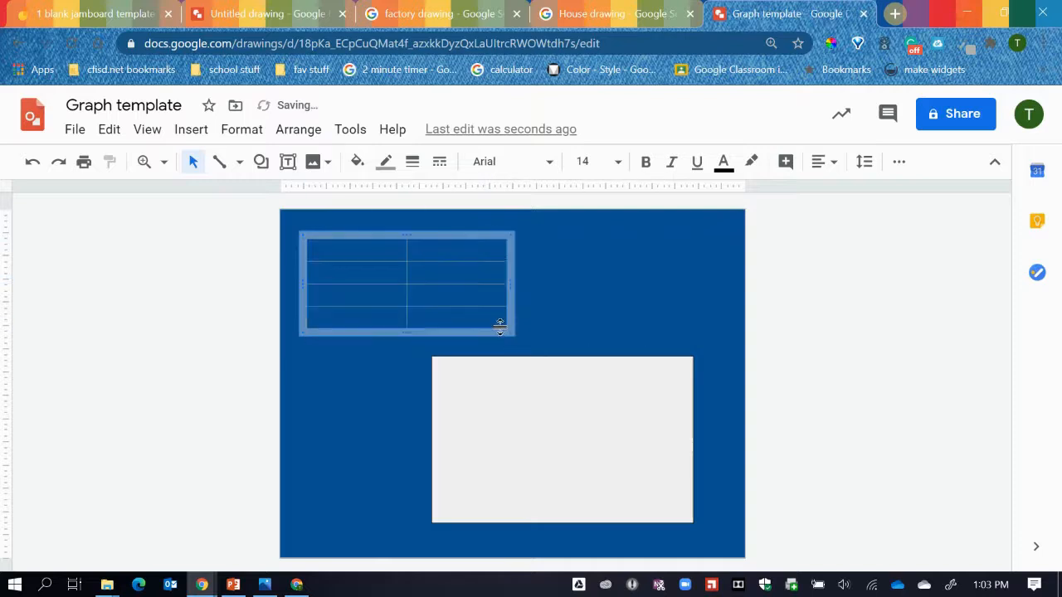
click(344, 380)
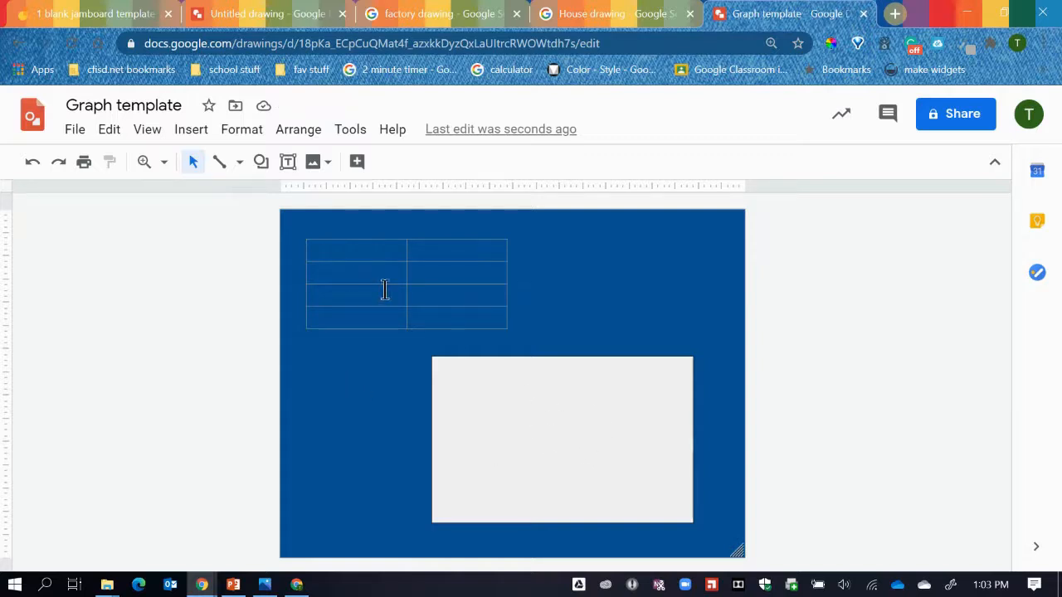
Fill all cells of the table with light yellow.
click(344, 251)
drag(359, 254, 462, 308)
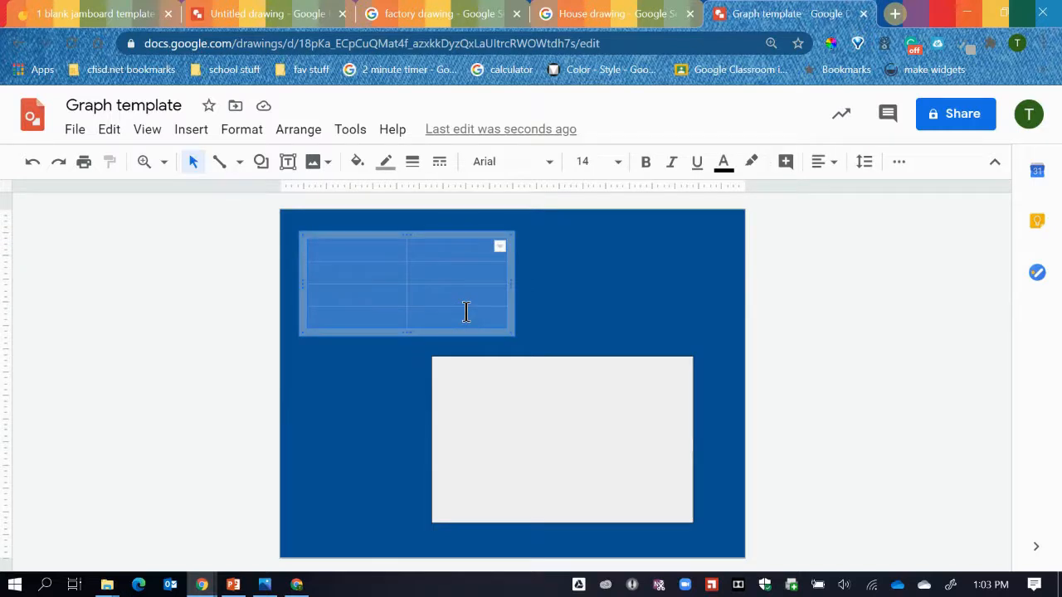
click(357, 164)
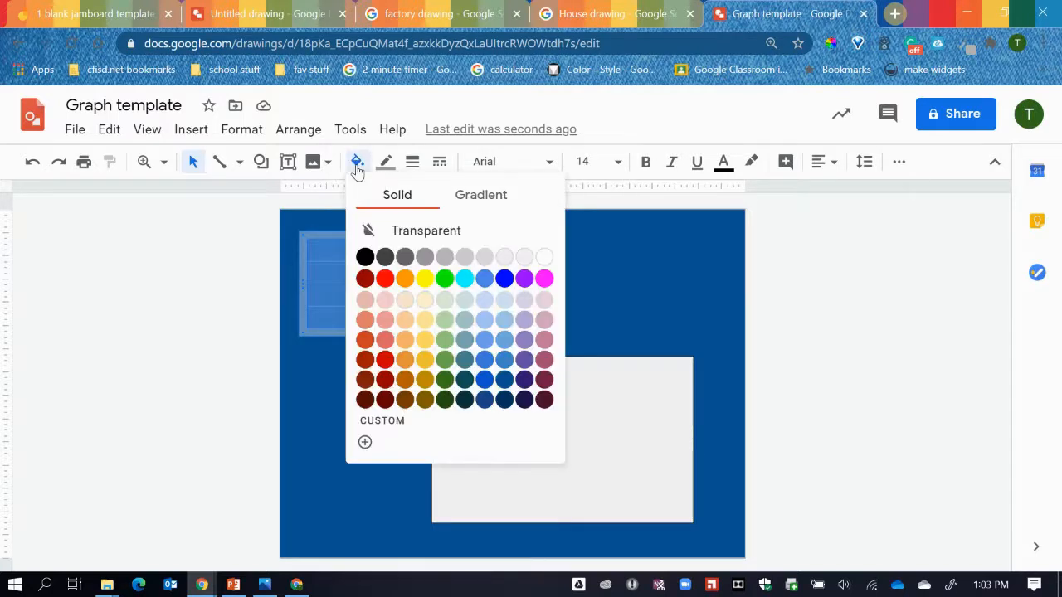
click(425, 304)
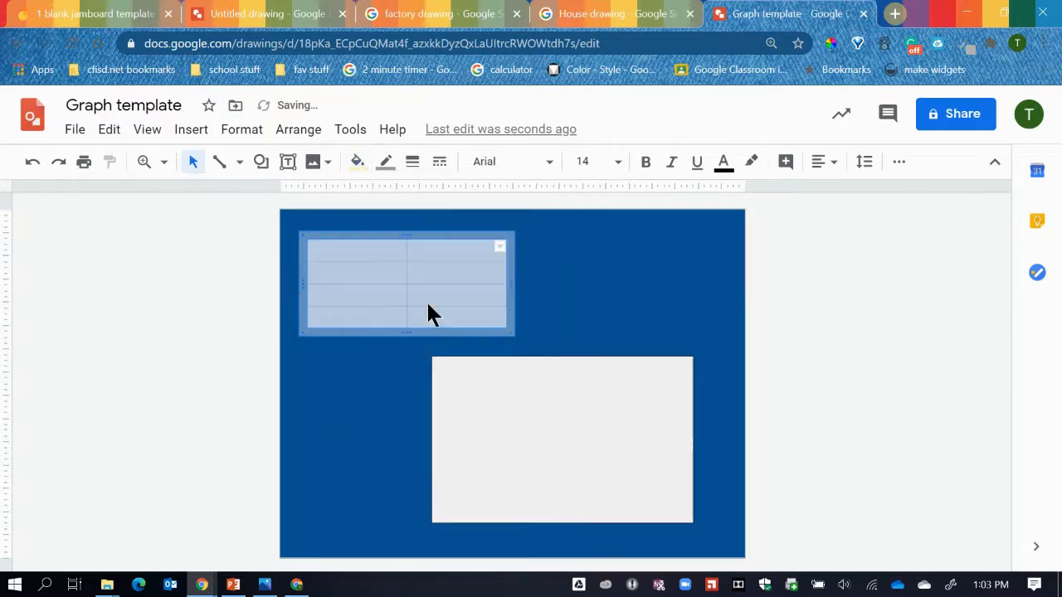
click(515, 287)
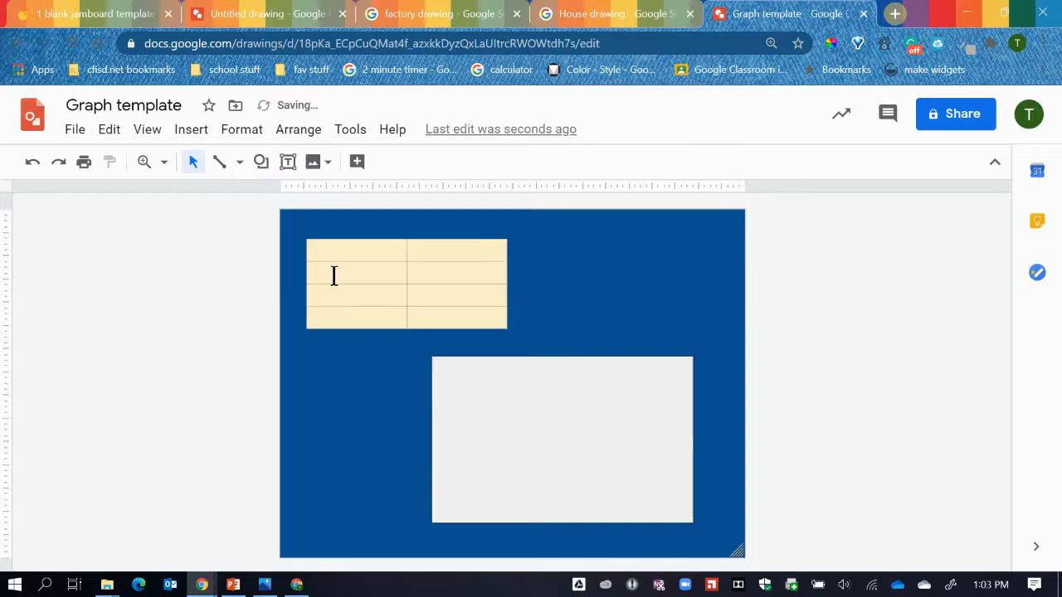
Fill the three table rows below the header row with light purple.
drag(351, 275, 461, 309)
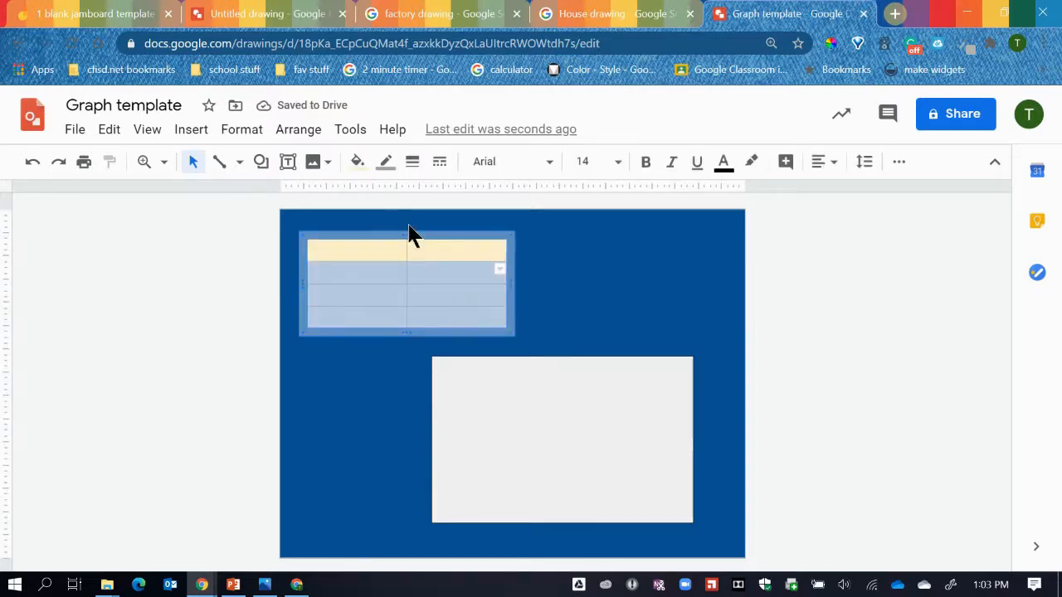
click(357, 162)
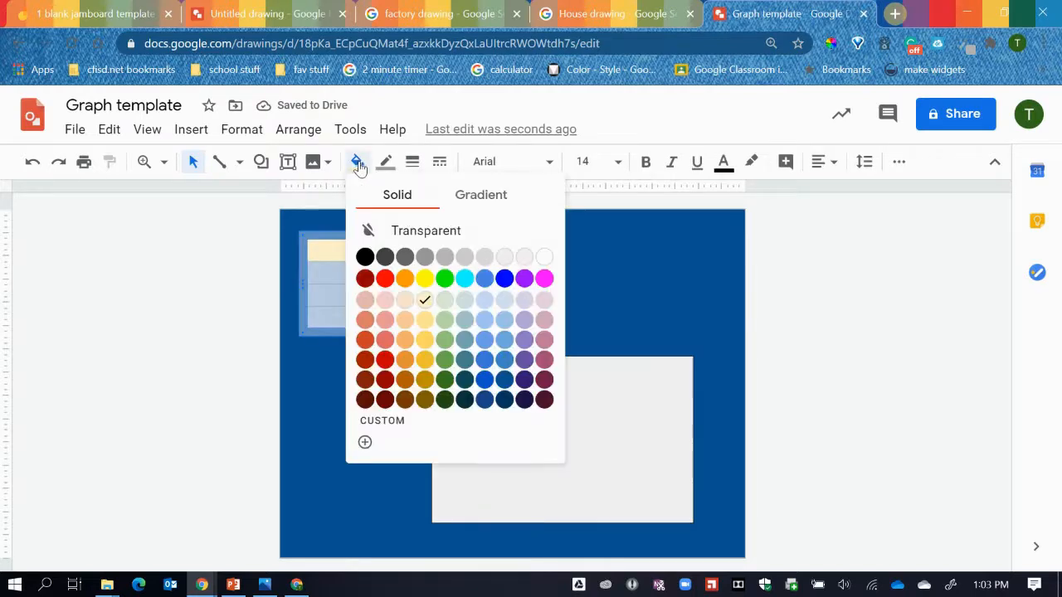
click(524, 302)
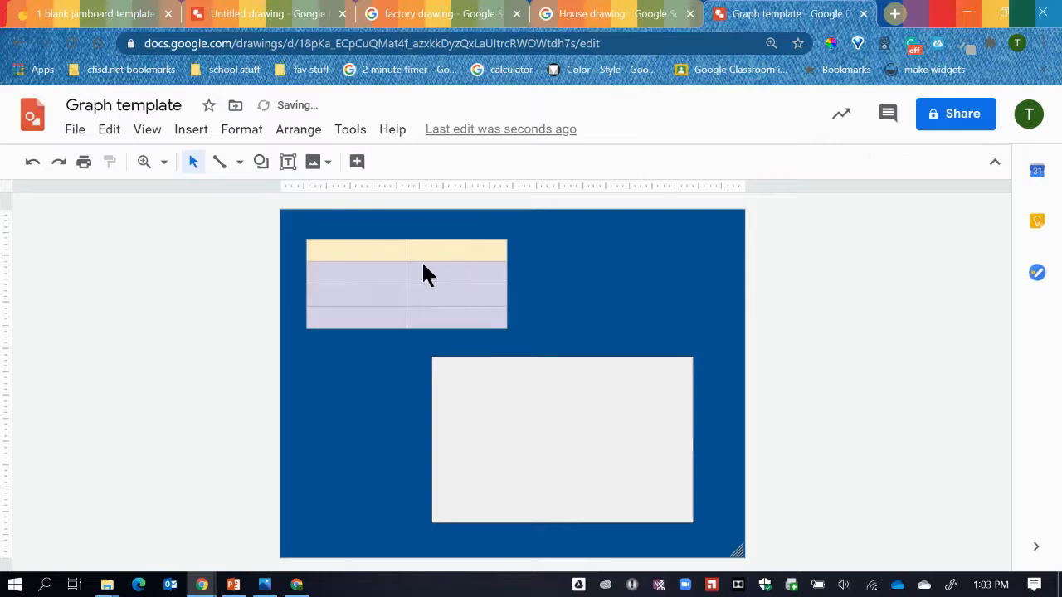
Fill the table's entire right column with light pink.
drag(427, 249, 426, 310)
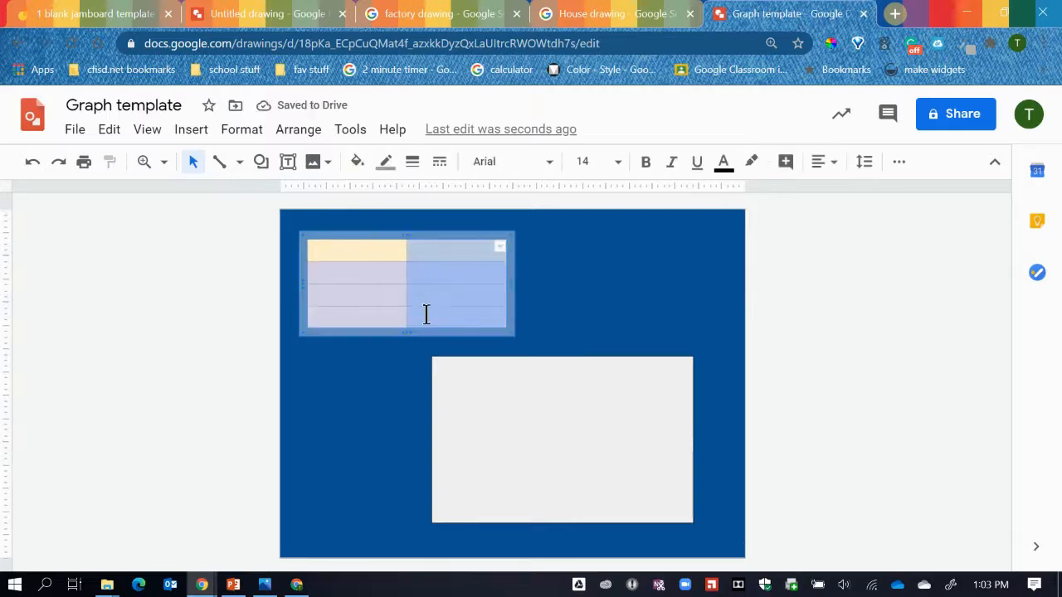
click(356, 161)
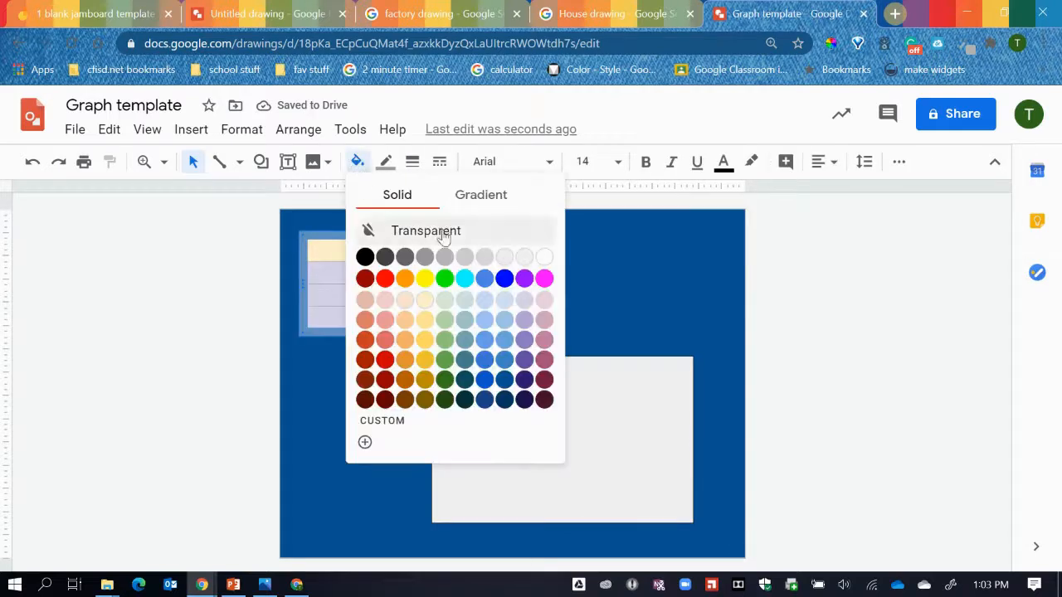
click(544, 300)
click(549, 303)
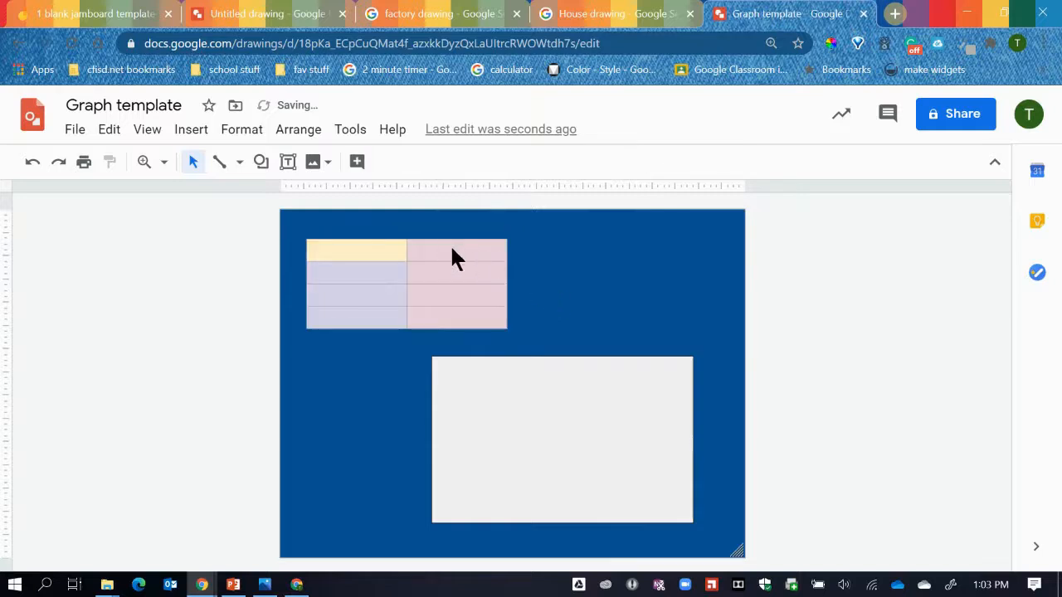
Fill both header cells of the table with light yellow.
click(415, 246)
drag(362, 247, 438, 251)
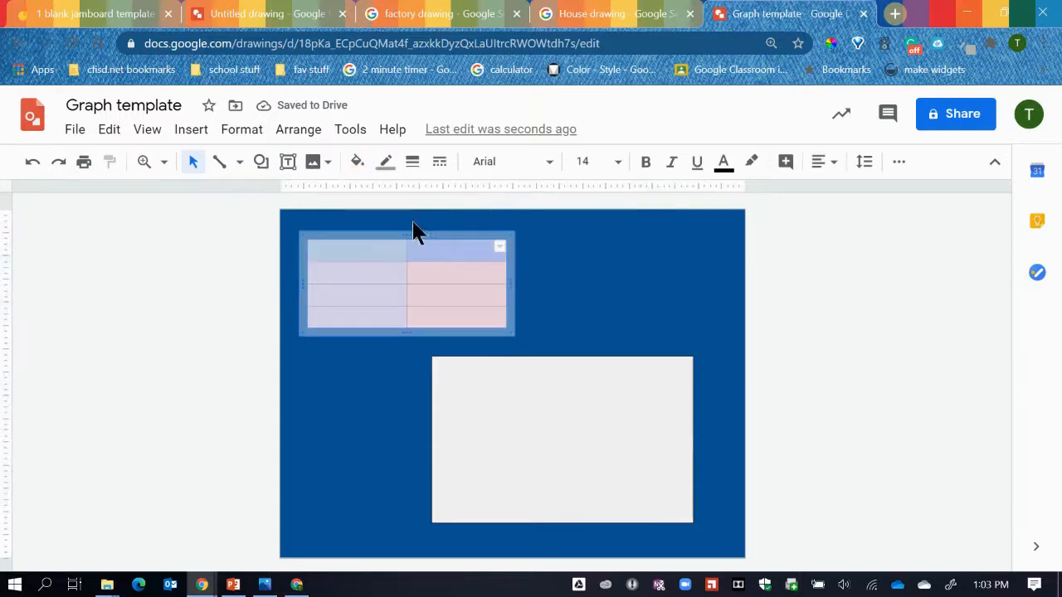
click(356, 161)
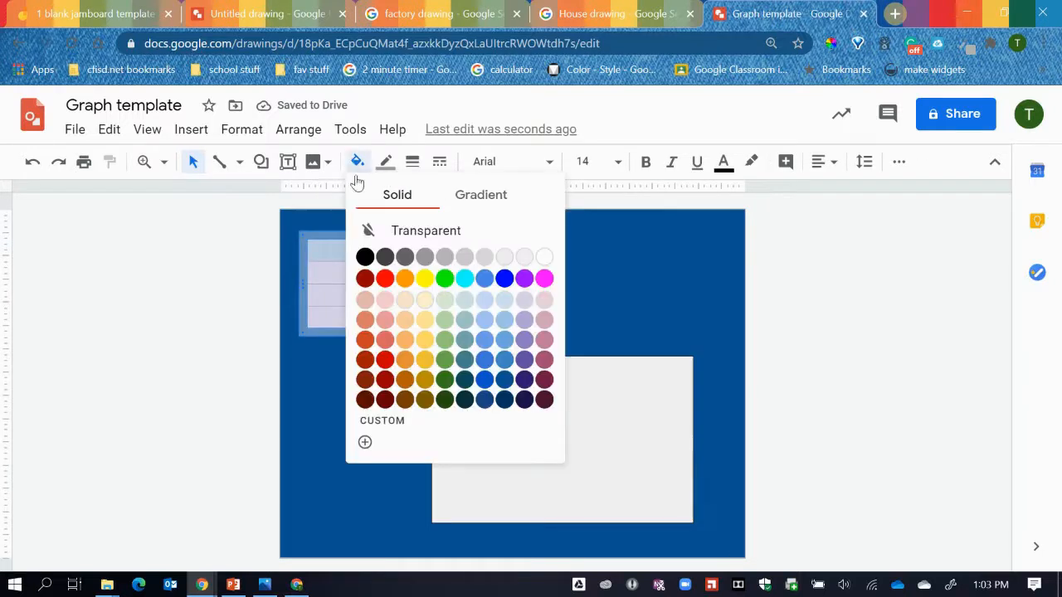
click(422, 299)
click(584, 289)
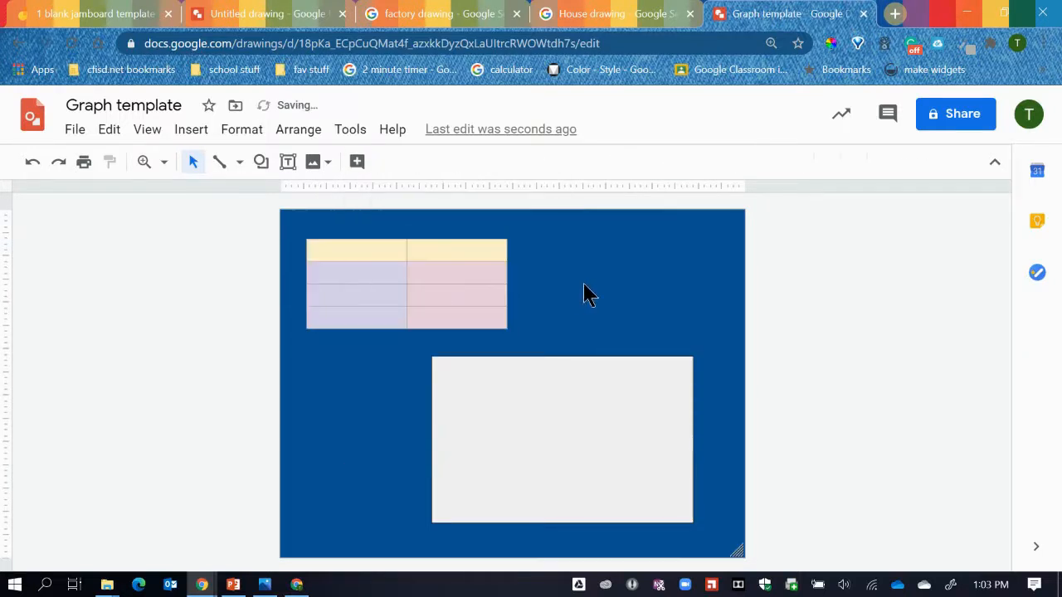
click(521, 430)
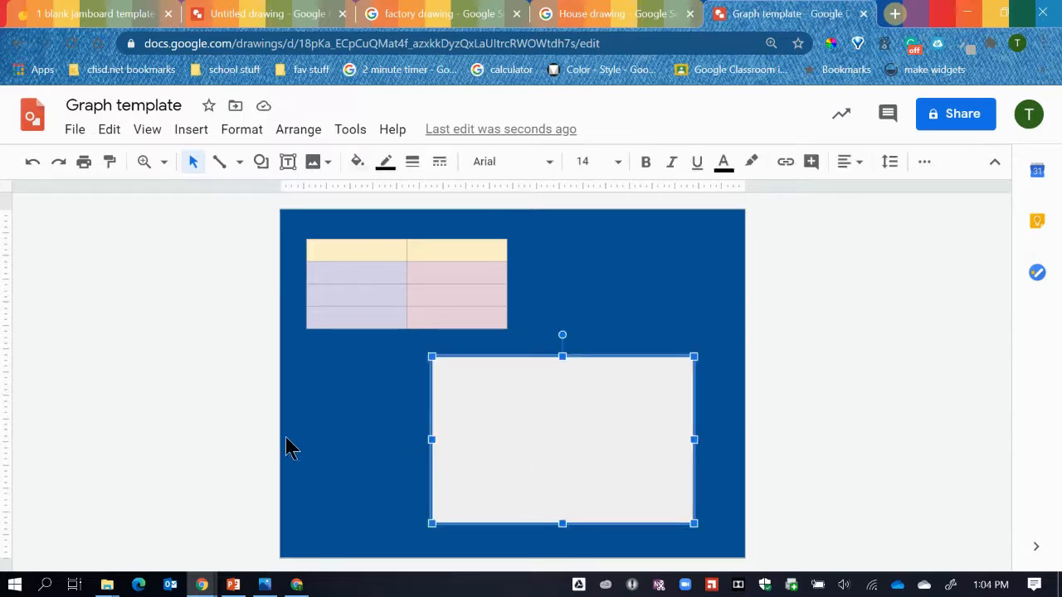
click(339, 443)
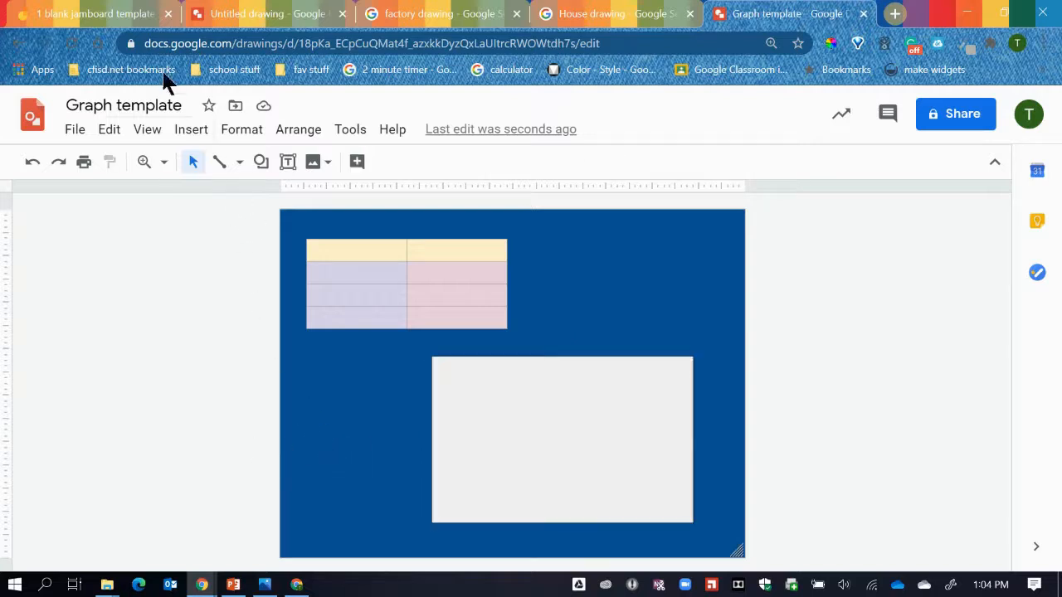
Draw a diagonal Scribble line across the gray rectangle, rising from its lower-left corner to near its top edge.
click(182, 132)
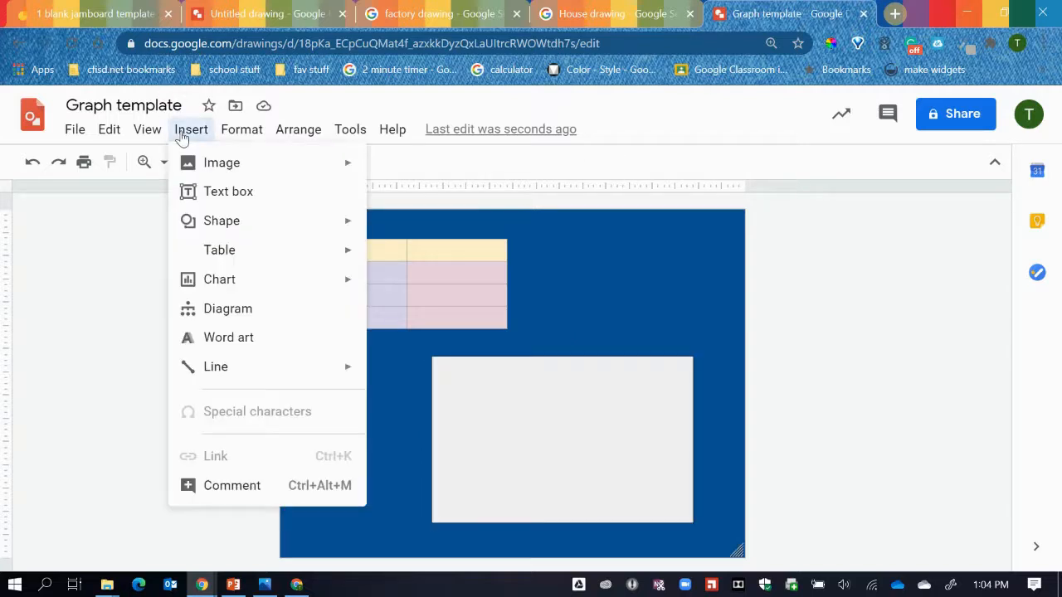
mouse_move(218, 372)
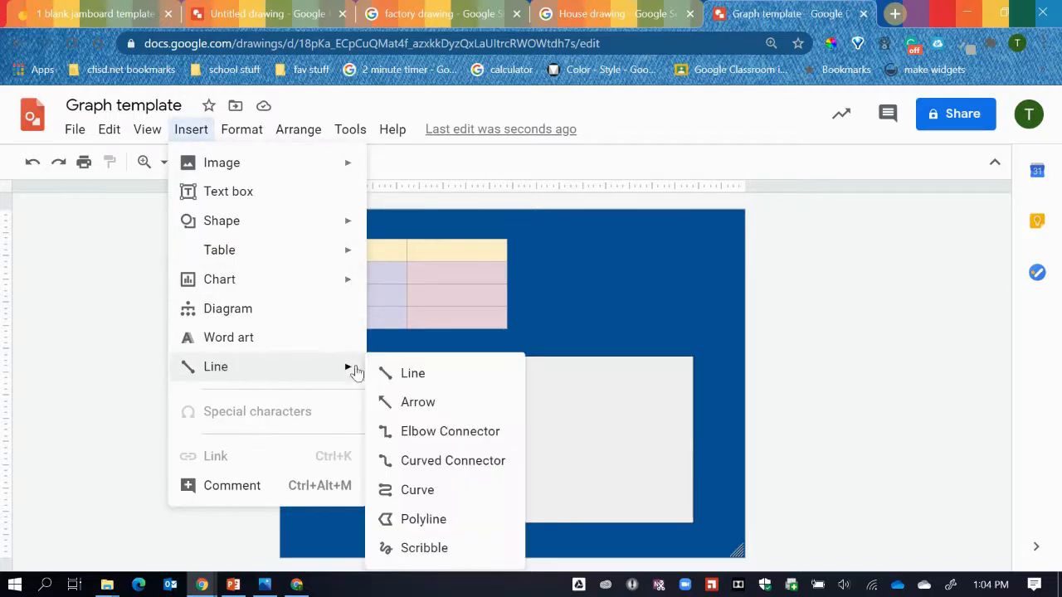
click(420, 549)
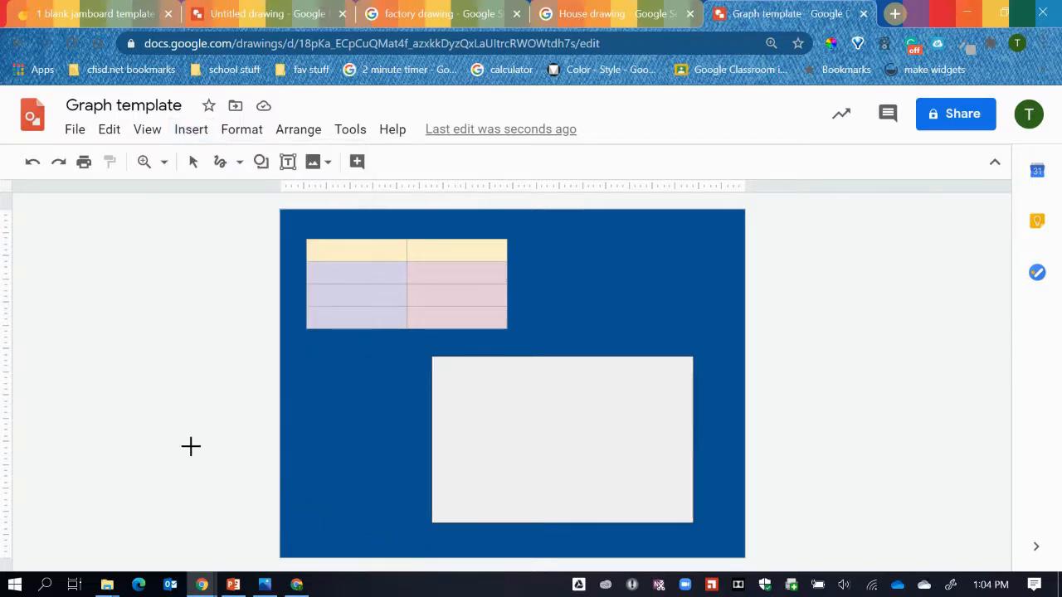
click(240, 164)
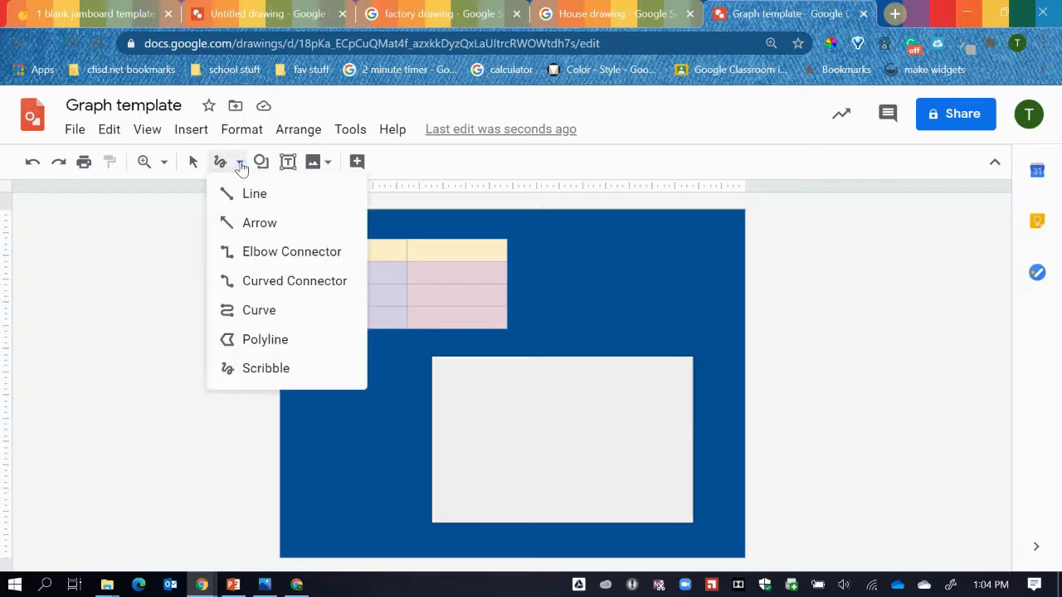
click(239, 164)
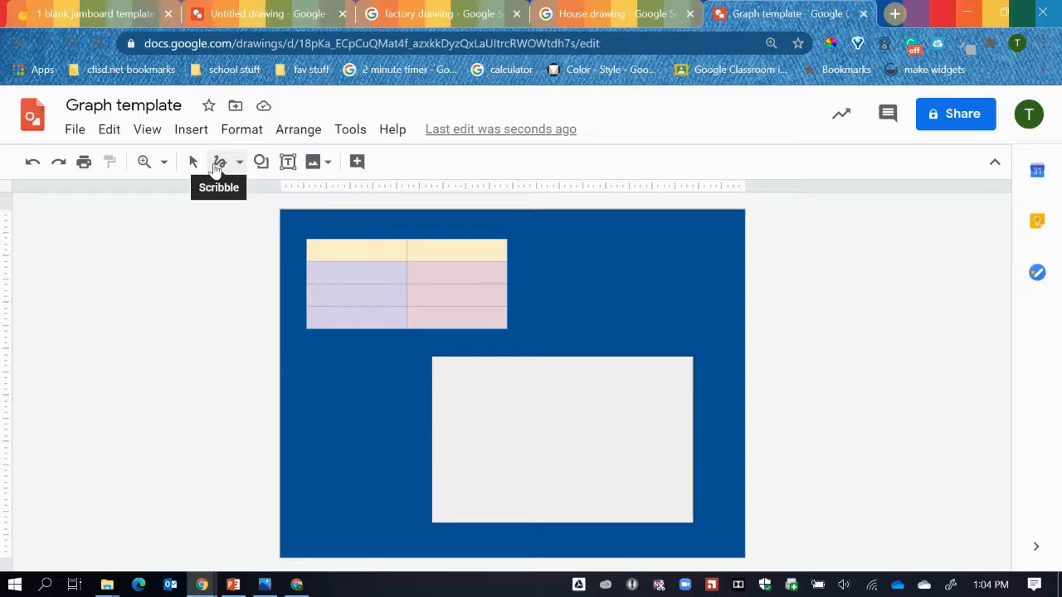
click(216, 166)
drag(432, 520, 633, 375)
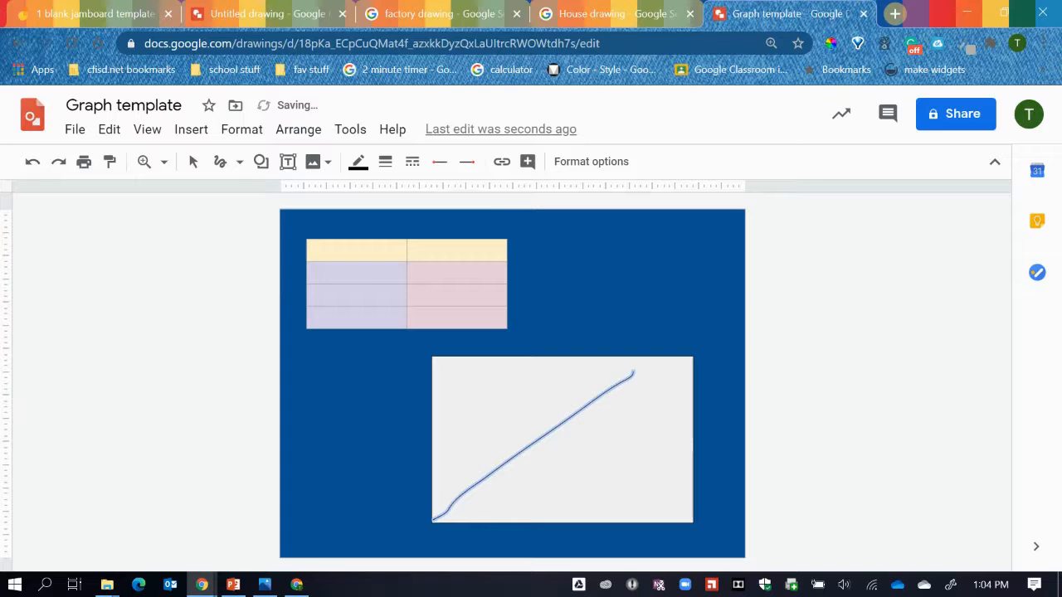
Format the scribbled line with a dark gray color and 8px weight, then deselect it.
click(358, 164)
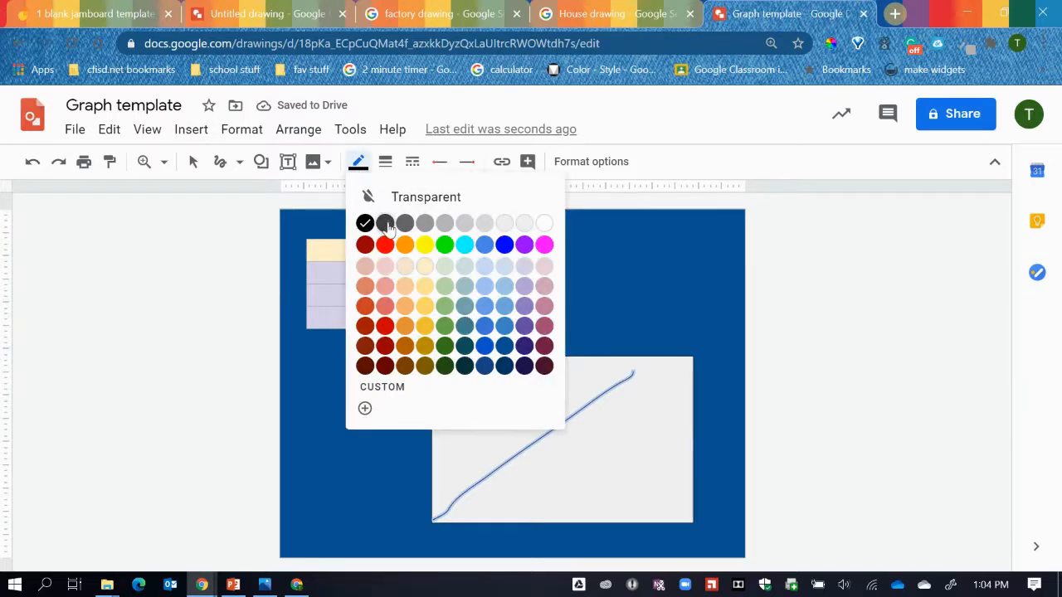
click(385, 222)
click(388, 166)
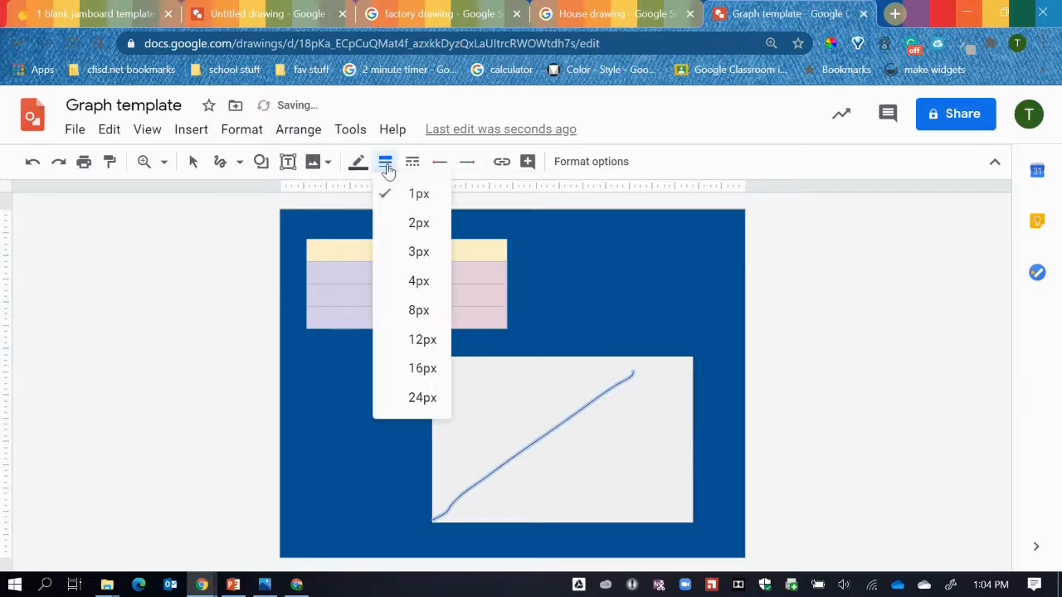
click(413, 312)
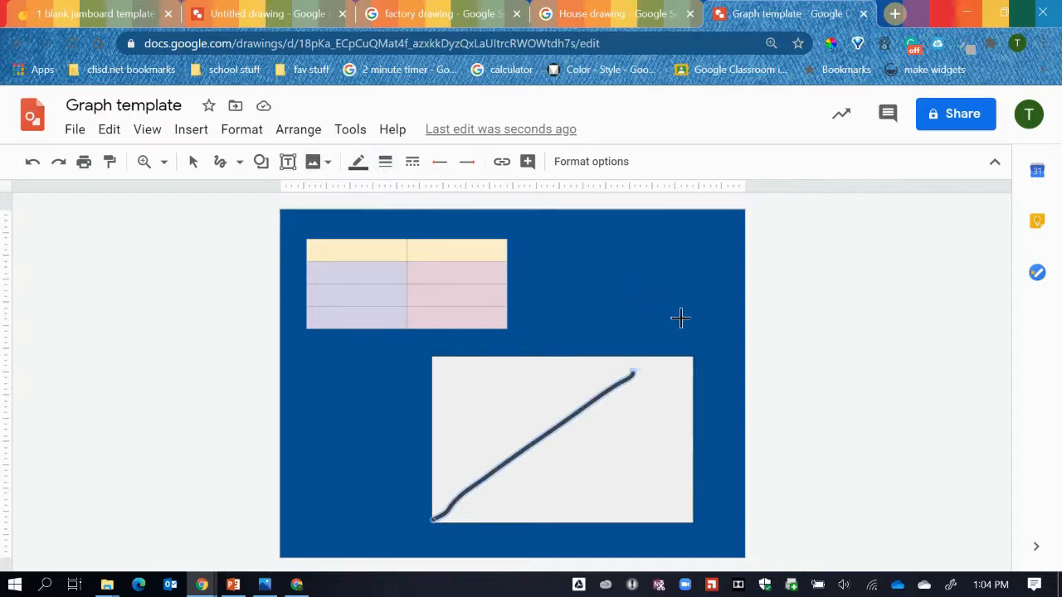
click(192, 162)
click(197, 398)
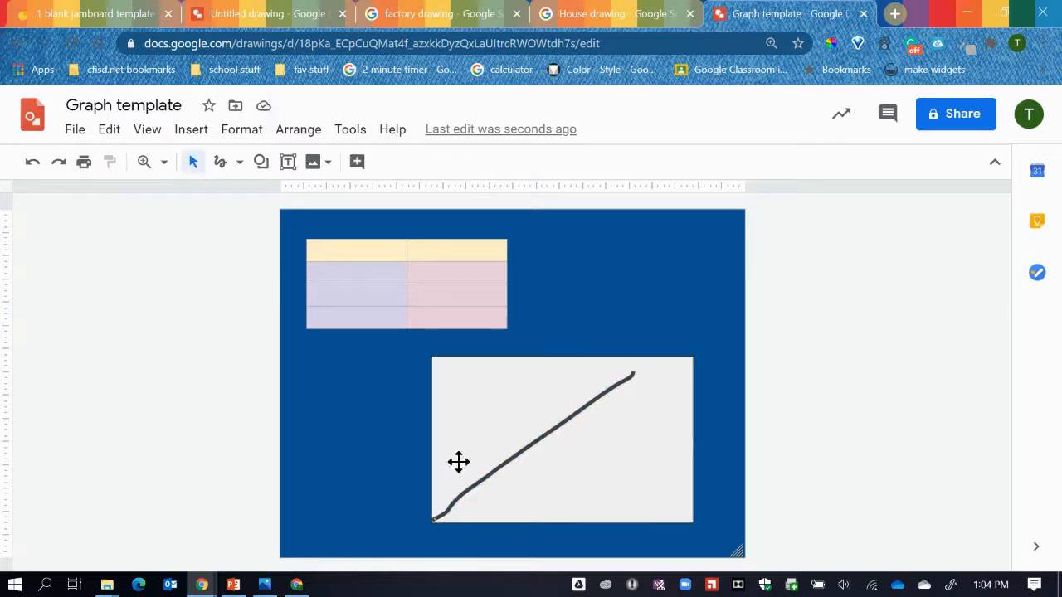
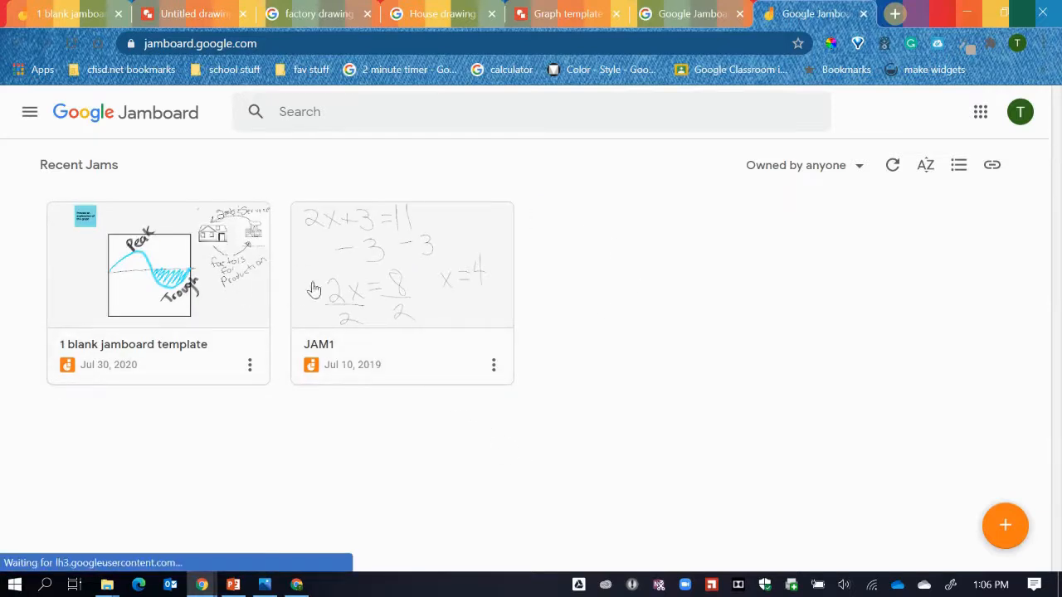
Create a new blank jam in Google Jamboard.
click(1002, 524)
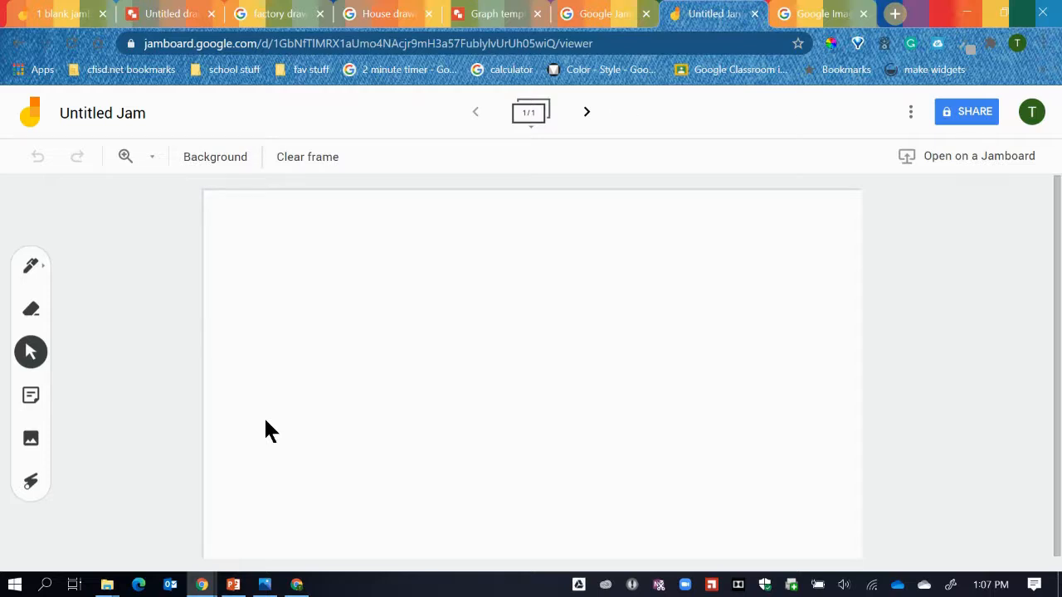
click(156, 15)
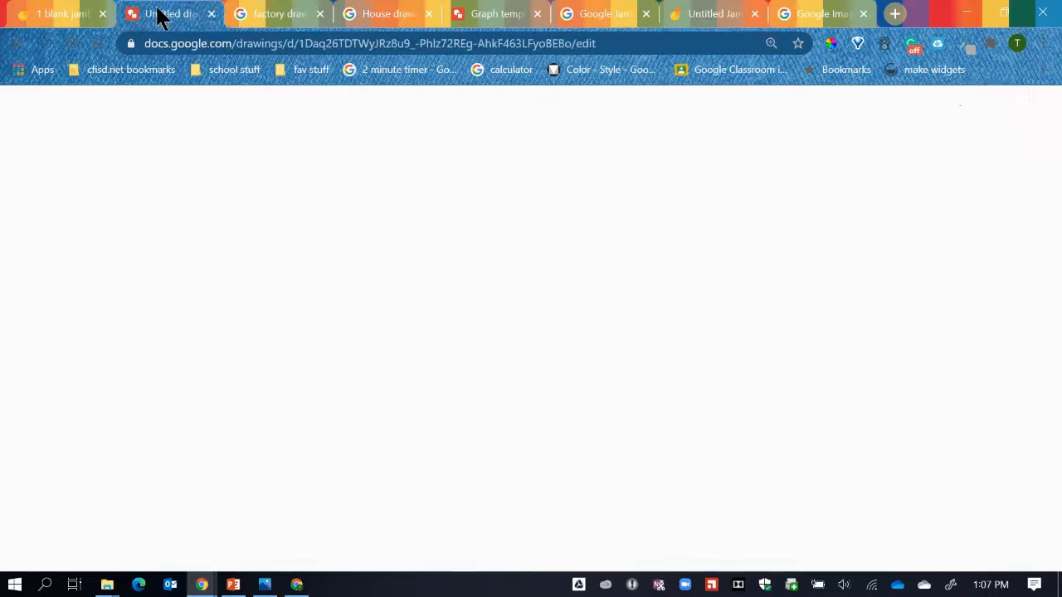
click(192, 131)
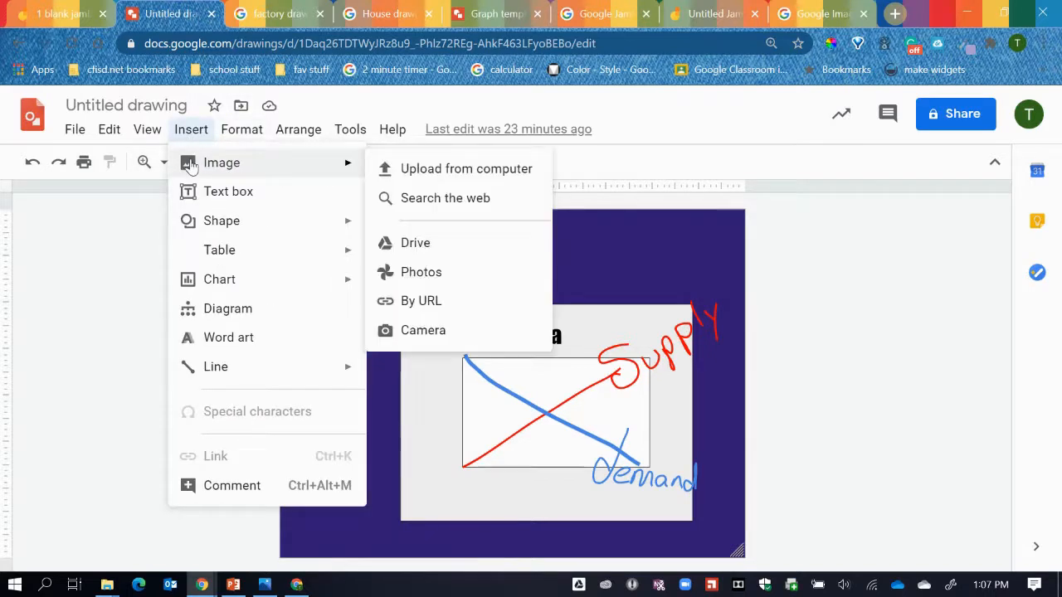
click(600, 15)
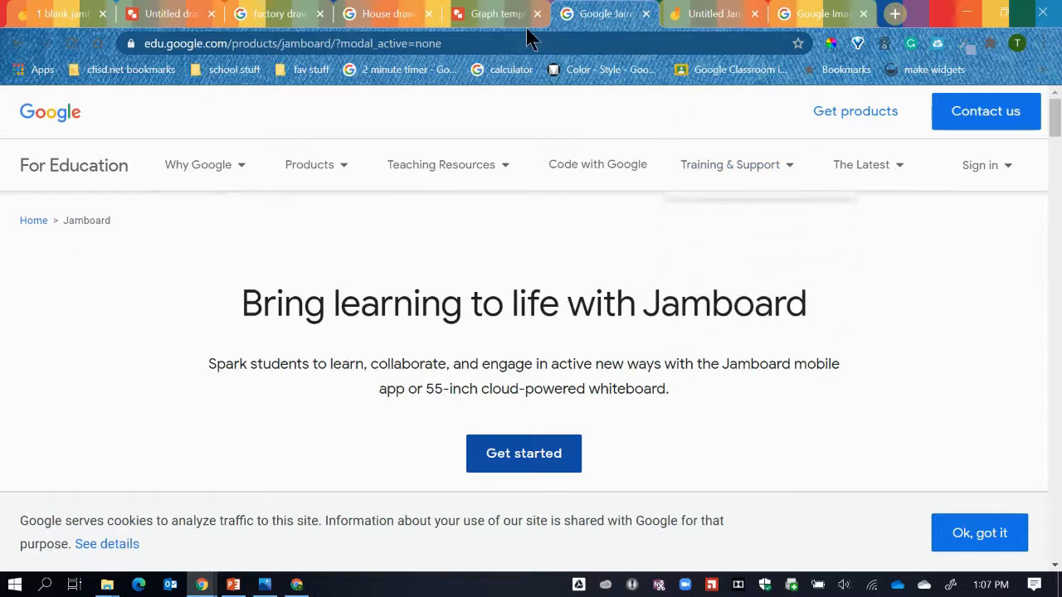
click(389, 15)
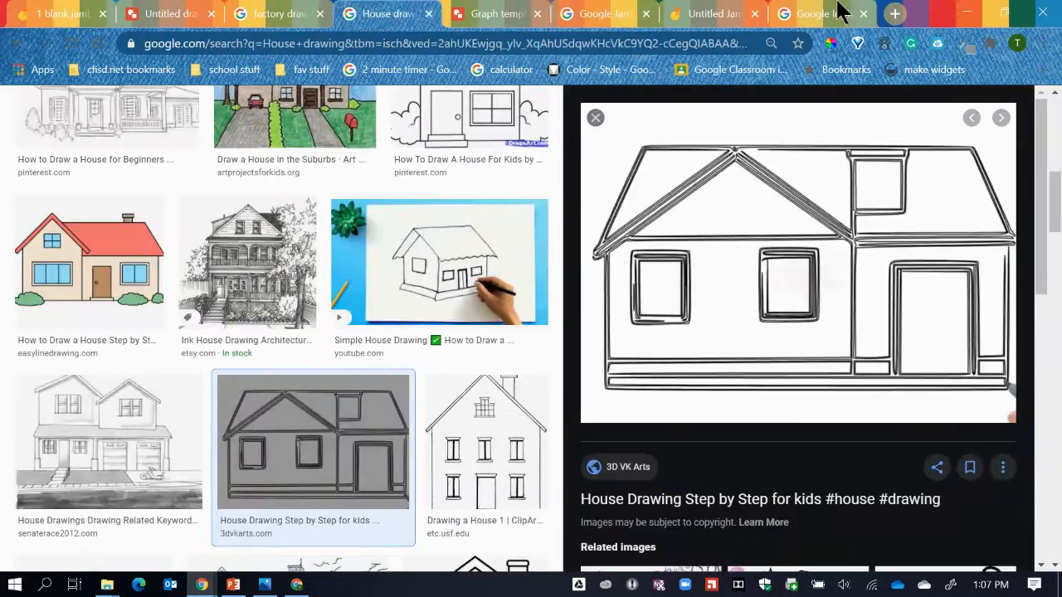
click(701, 15)
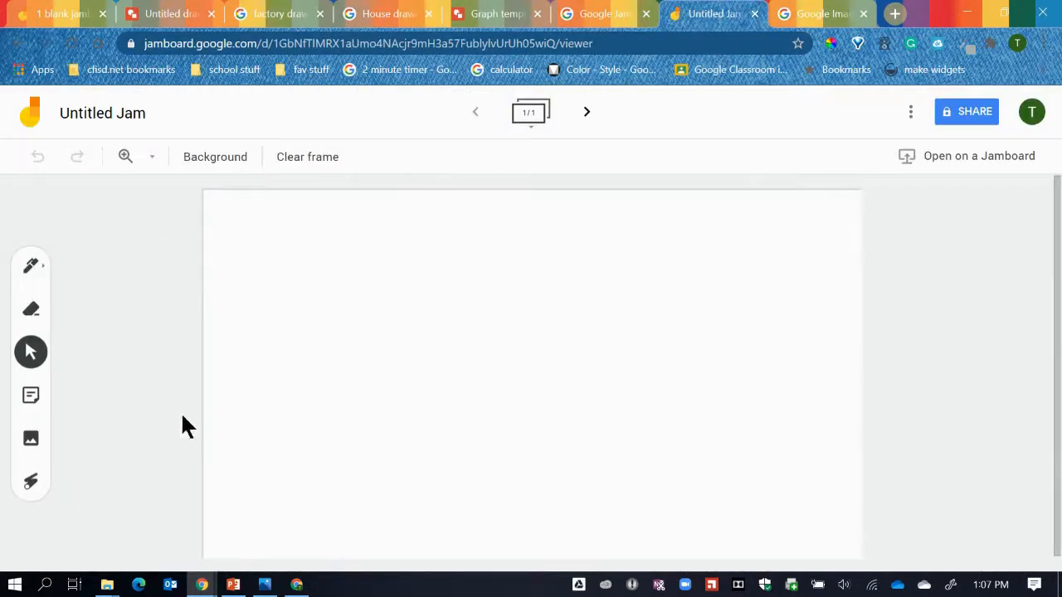
Start adding an image to the blank jam and search Google Images for "box white".
click(31, 439)
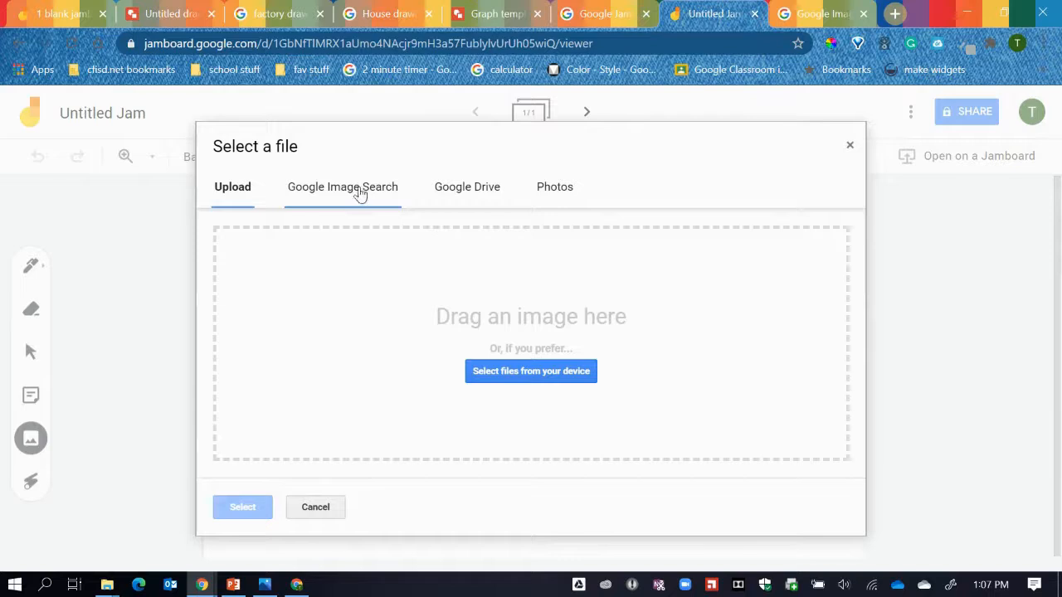
click(357, 187)
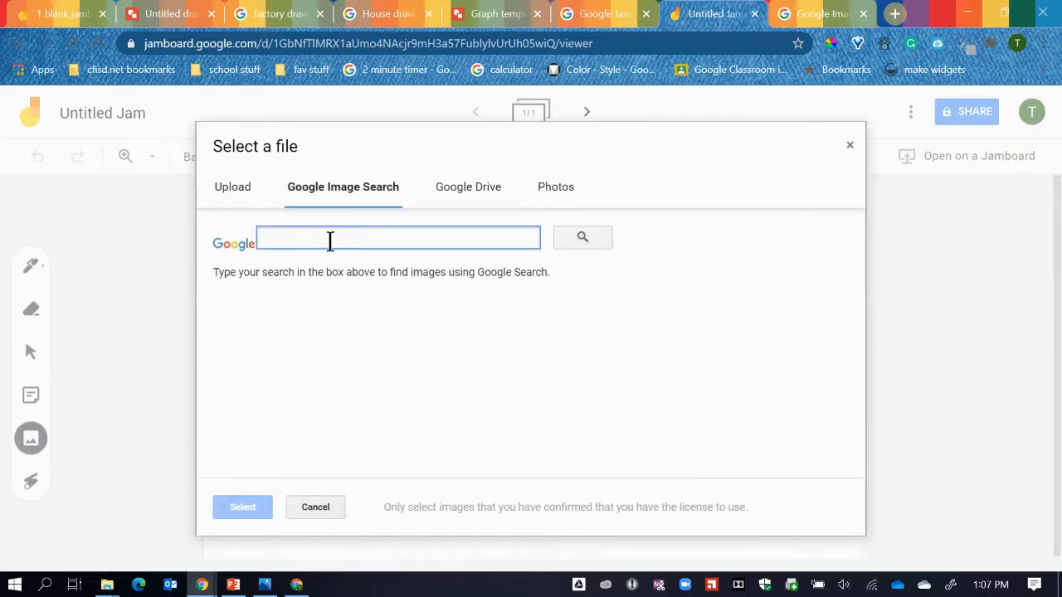
text(box whit)
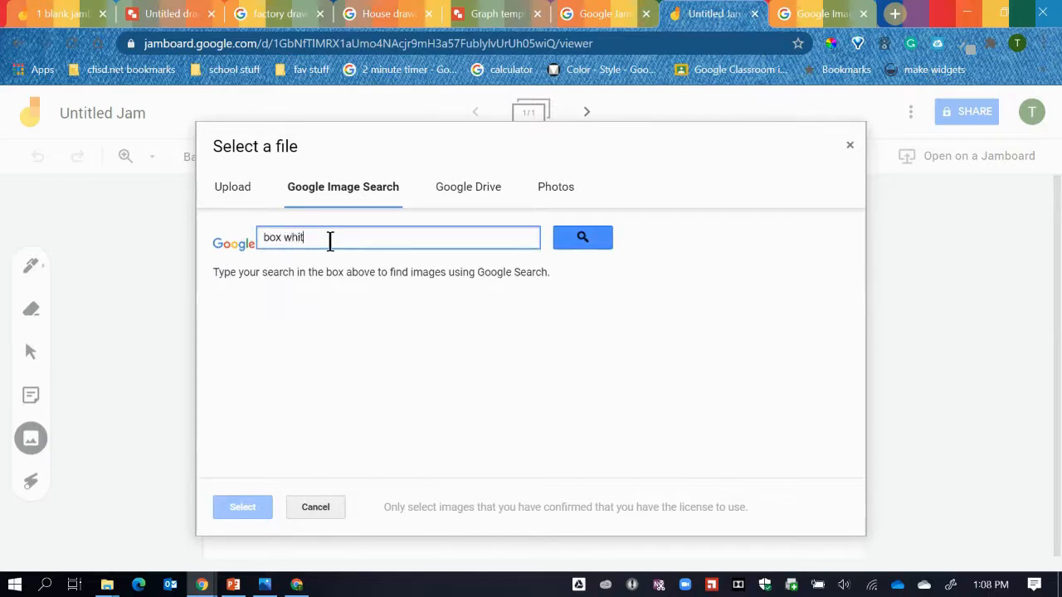
text(e)
key(Return)
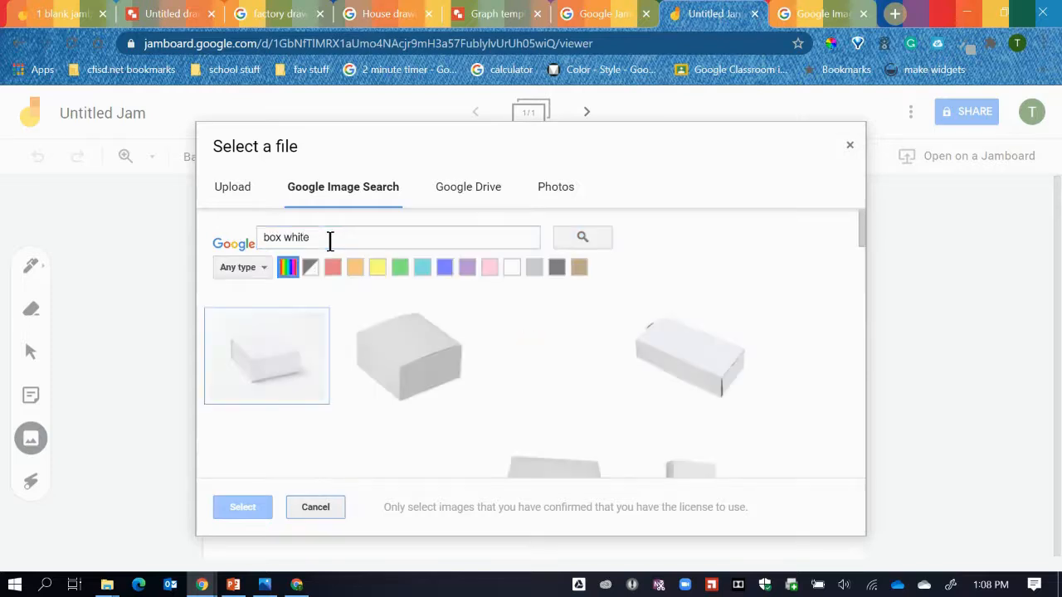
Shorten the image search term to "box" and run the search again.
click(319, 237)
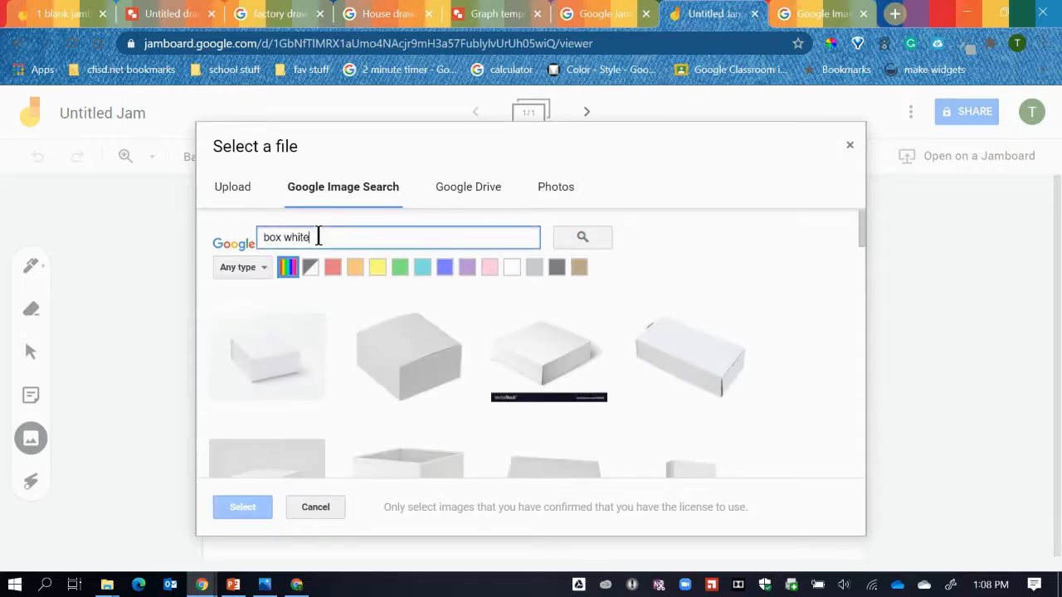
key(BackSpace)
key(BackSpace)
key(BackSpace)
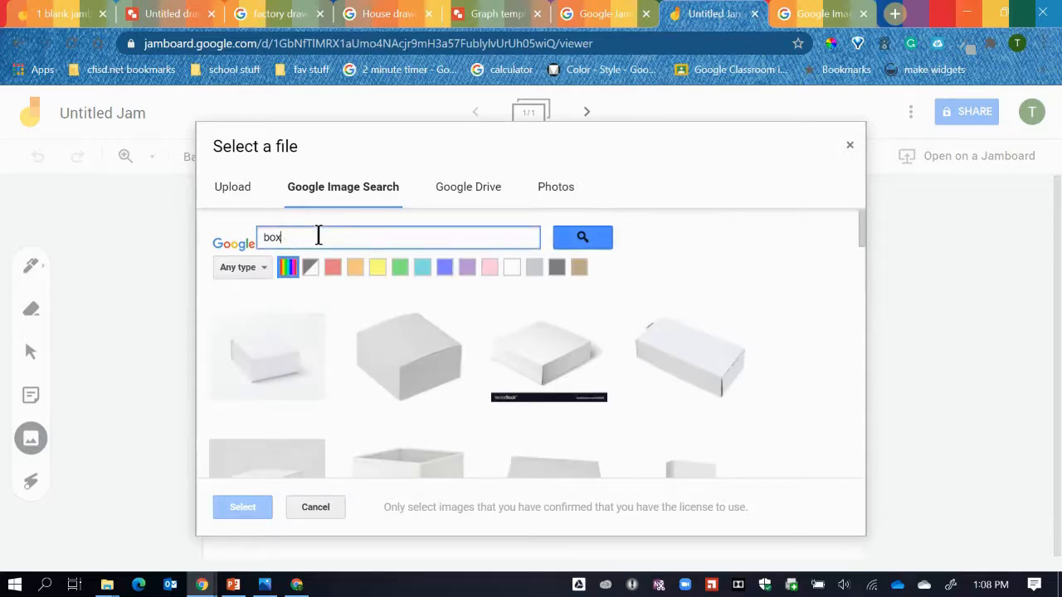
click(572, 243)
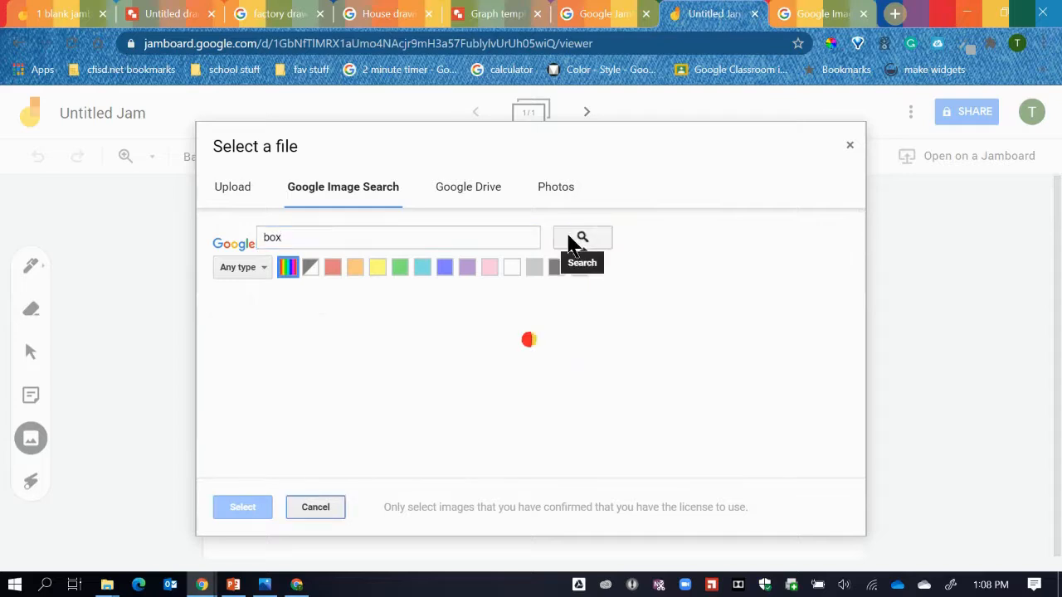
Search Google Images for "square" and insert the large empty square with a thin black outline into the jam.
drag(286, 237, 236, 237)
text(square)
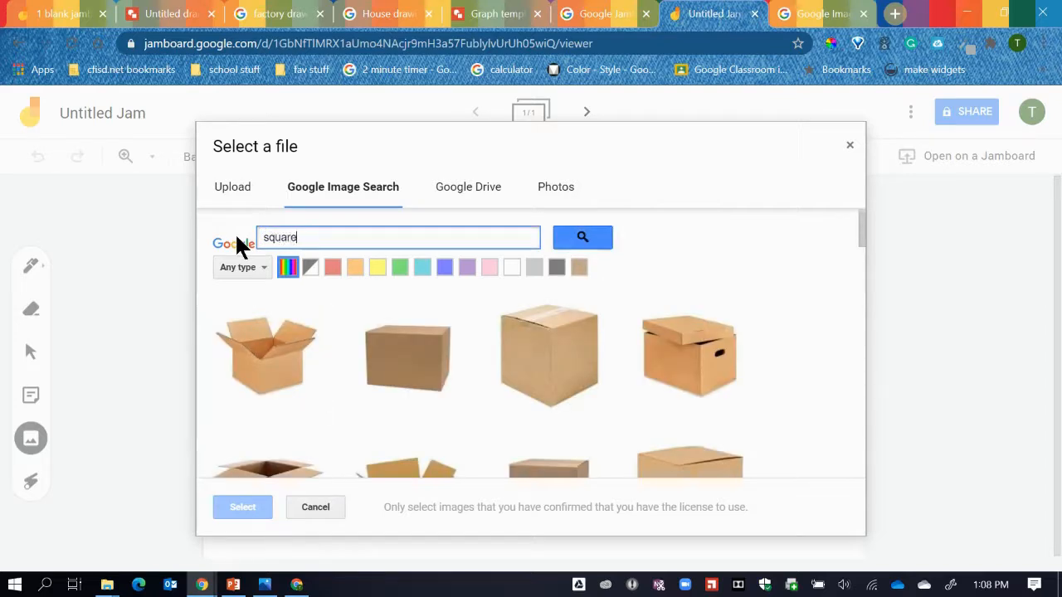
key(Return)
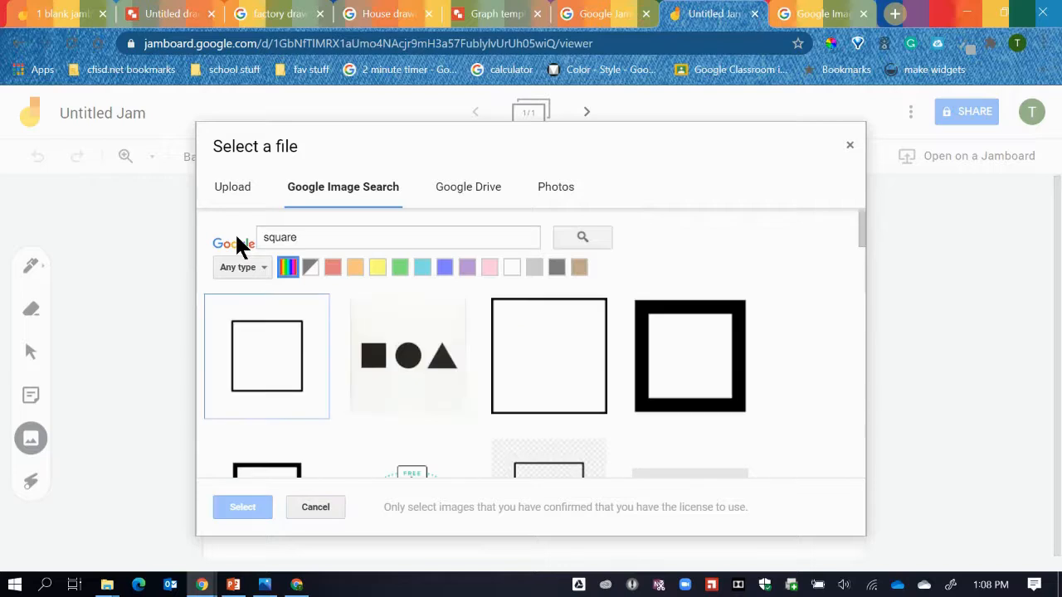
click(534, 354)
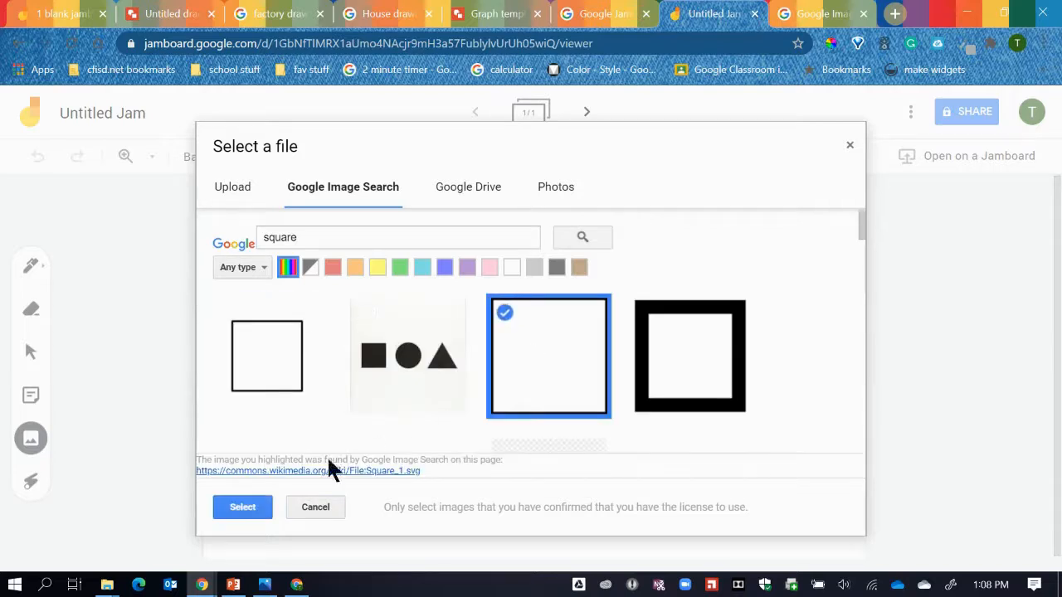
click(243, 508)
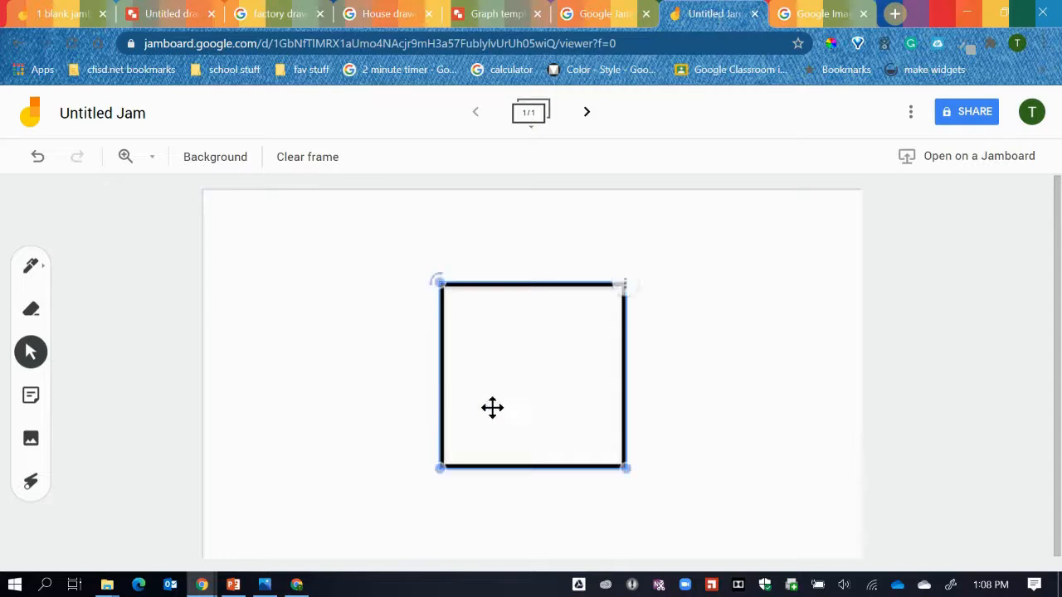
Enlarge the square image and move it to the right half of the frame, then deselect it.
drag(440, 468, 334, 506)
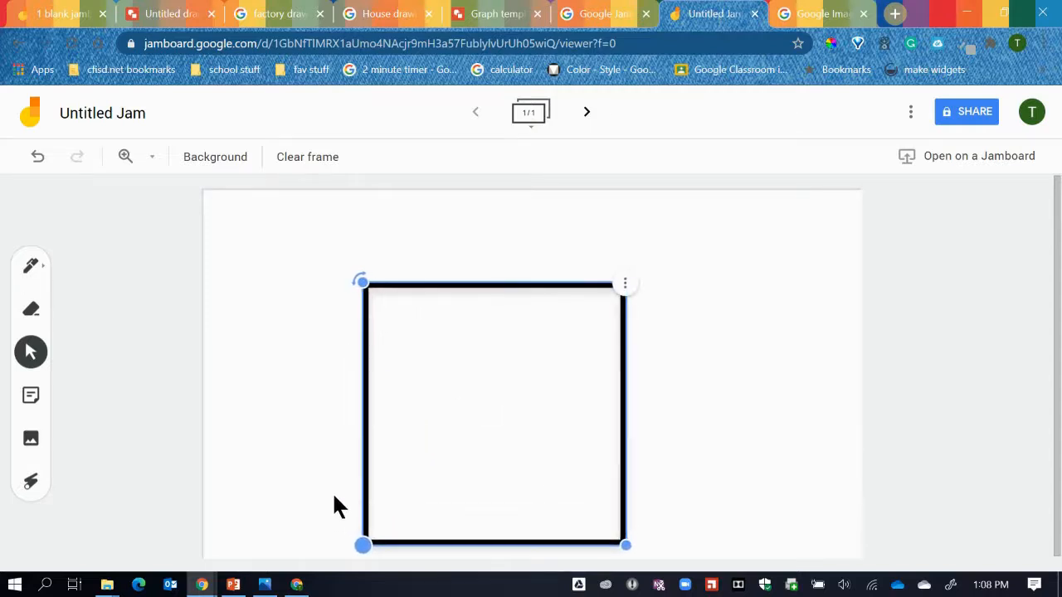
drag(428, 285, 582, 284)
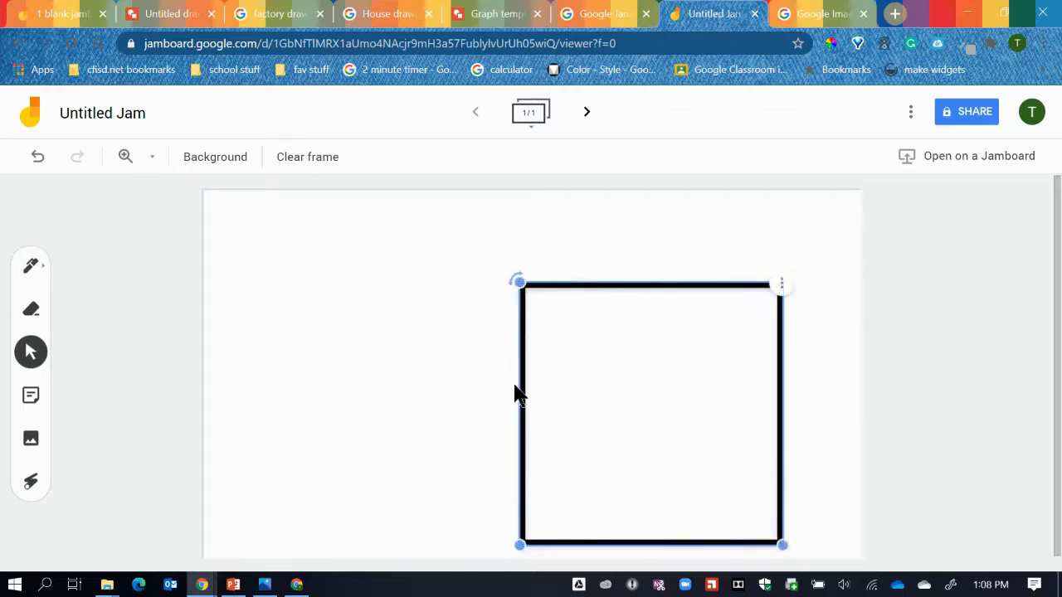
click(407, 425)
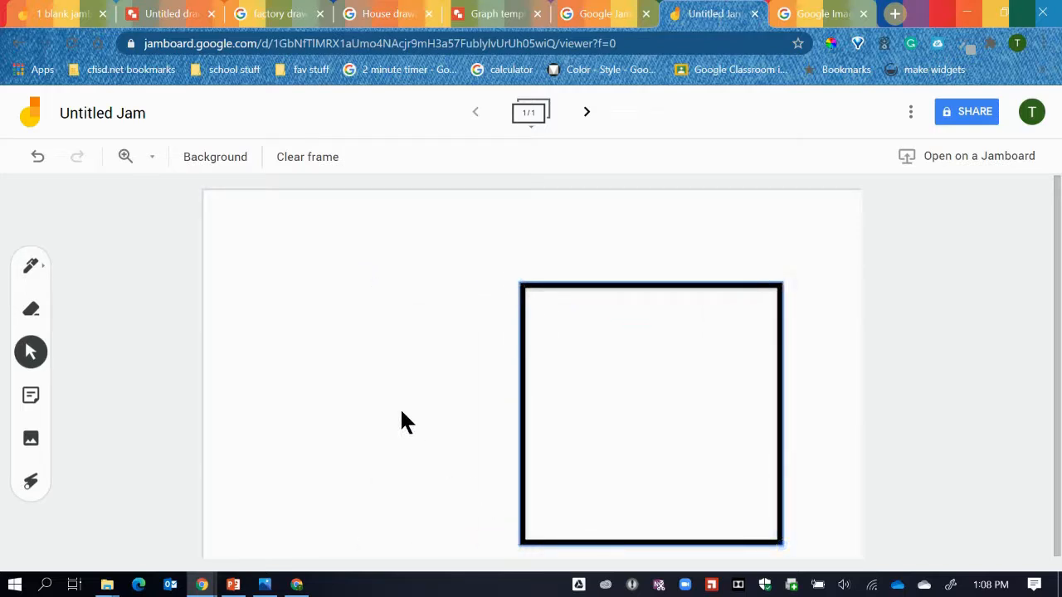
Draw a black highlighter line horizontally across the middle of the square.
click(31, 267)
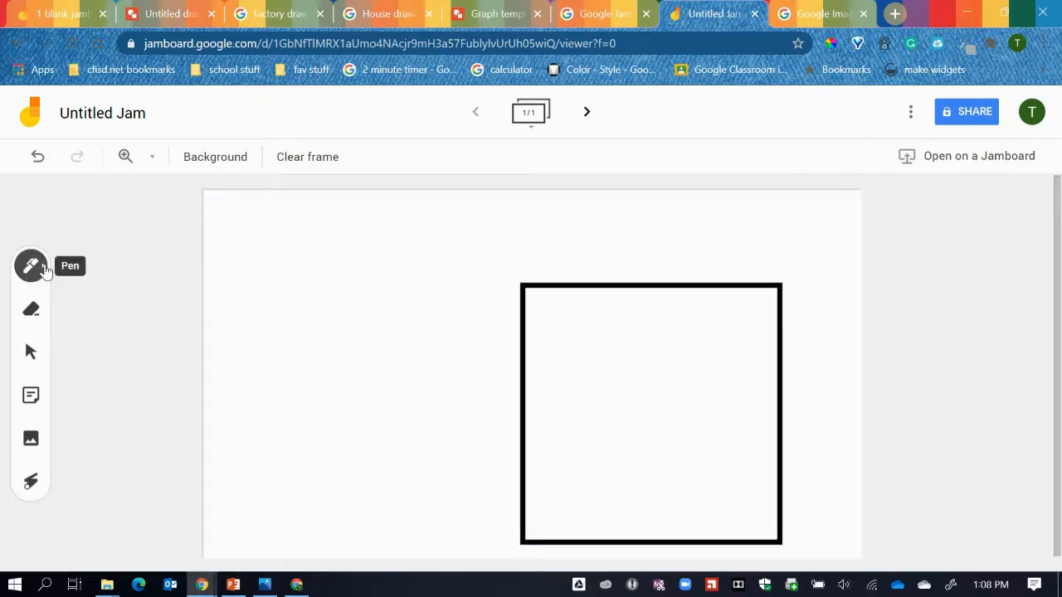
click(45, 268)
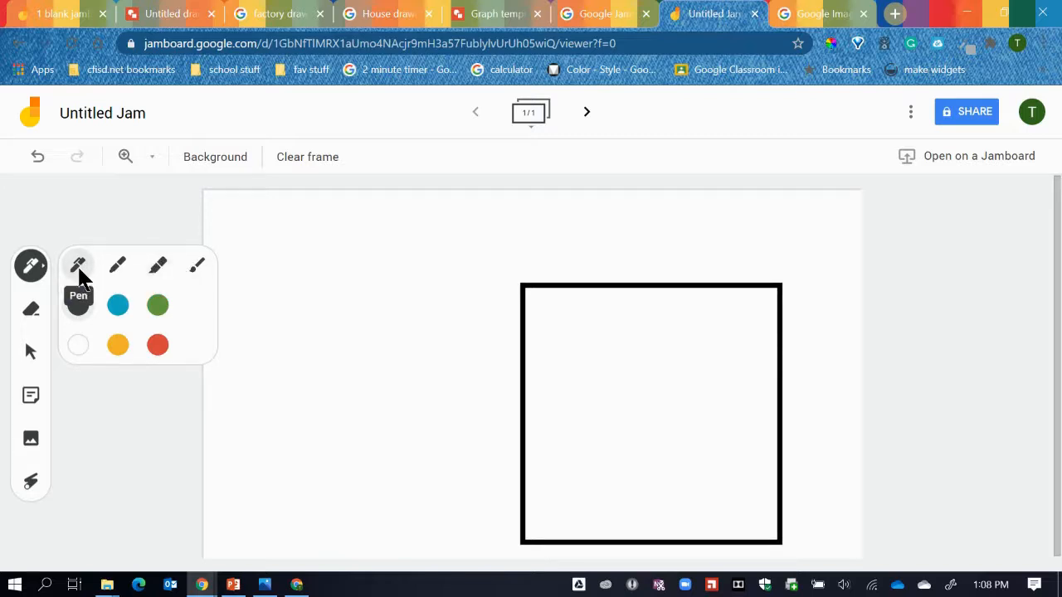
click(158, 265)
click(157, 306)
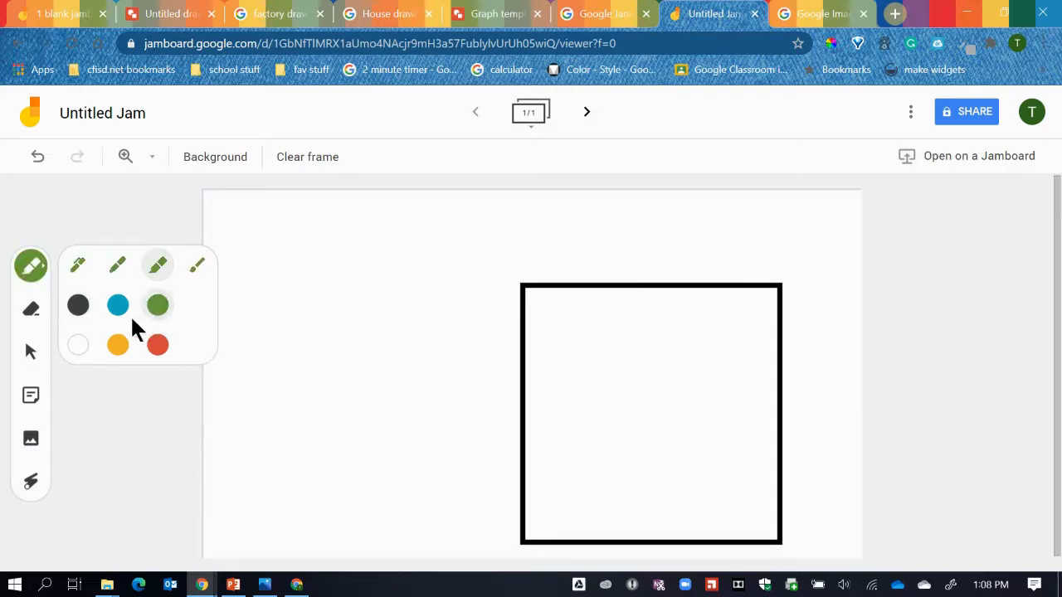
click(77, 306)
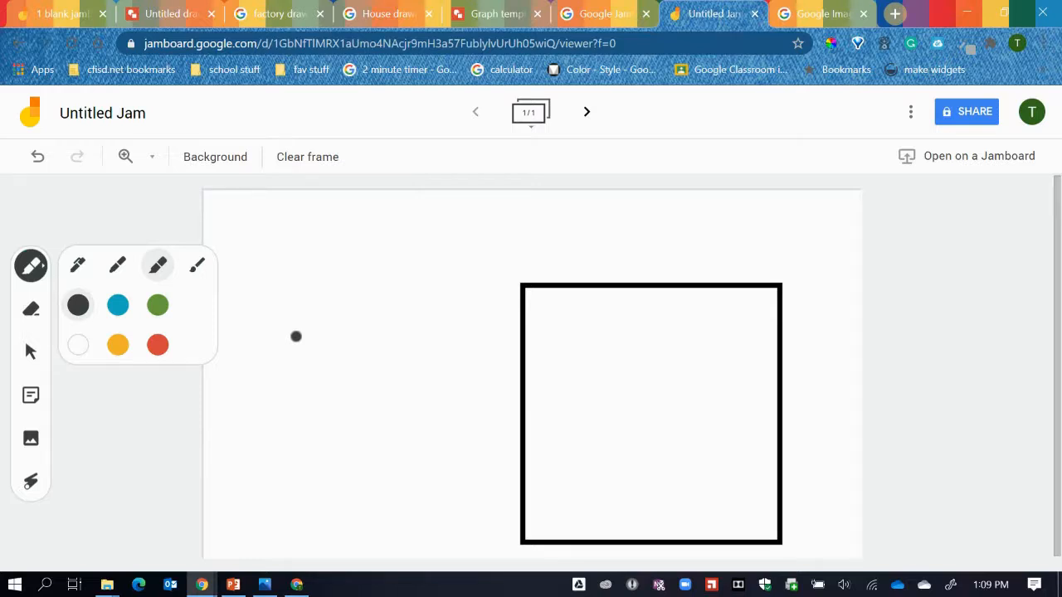
drag(524, 412, 776, 418)
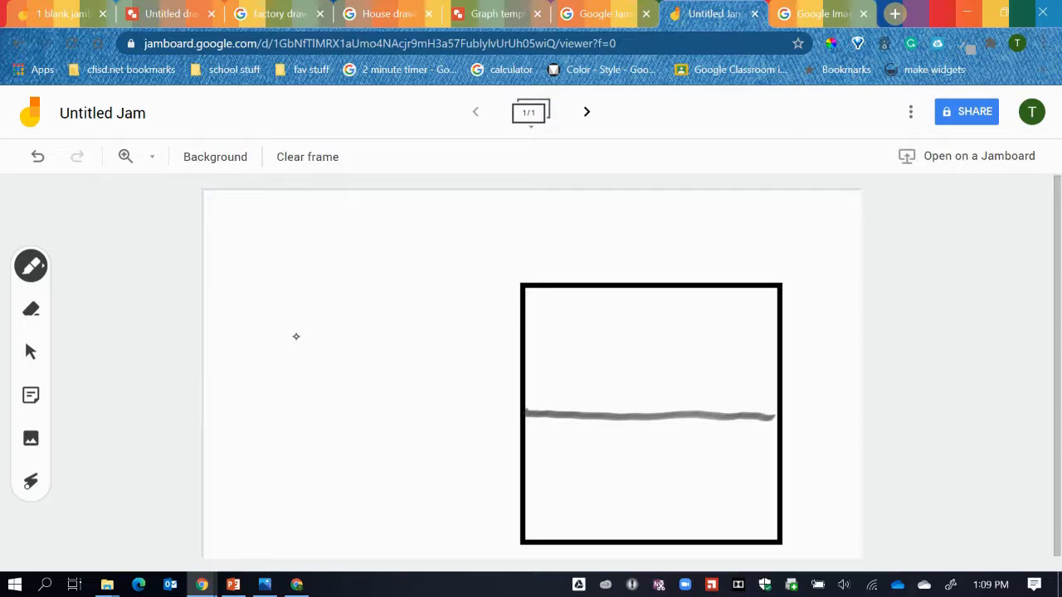
Draw a green highlighter wave along the black line, with a peak and a trough, and hatch the area inside the trough.
click(28, 272)
click(118, 305)
click(158, 306)
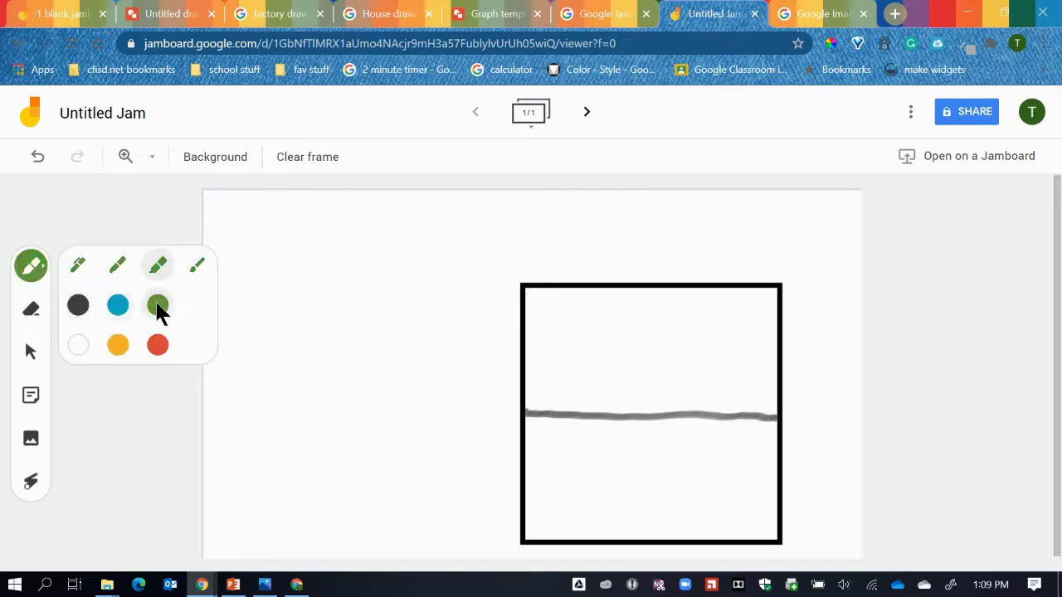
click(213, 272)
mouse_move(521, 415)
mouse_down()
mouse_move(576, 348)
mouse_move(655, 361)
mouse_move(687, 450)
mouse_move(754, 462)
mouse_move(777, 416)
mouse_up()
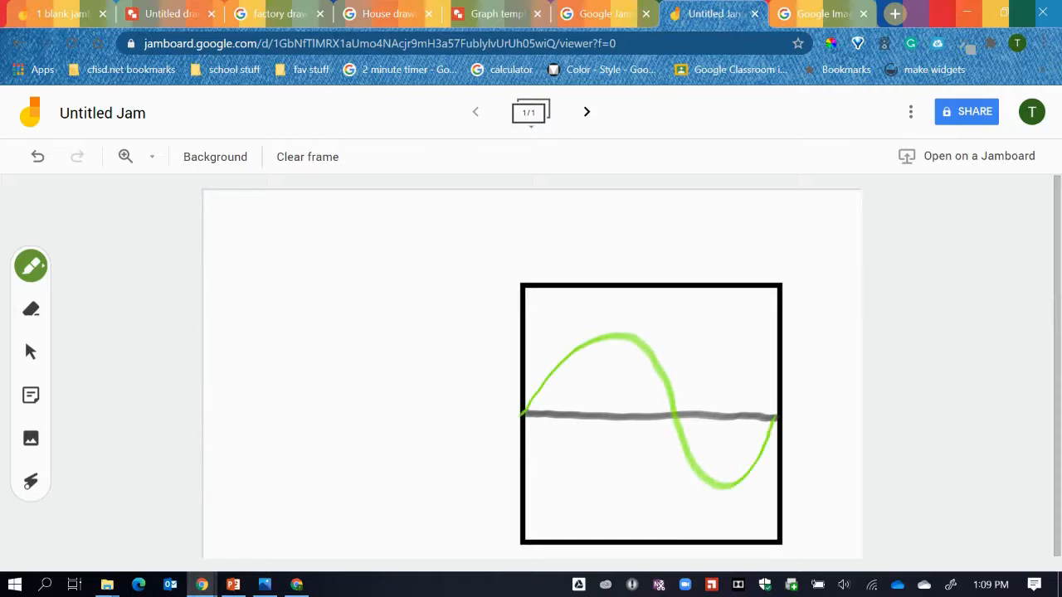
mouse_move(685, 423)
mouse_down()
mouse_move(713, 444)
mouse_move(746, 423)
mouse_move(759, 432)
mouse_move(747, 470)
mouse_up()
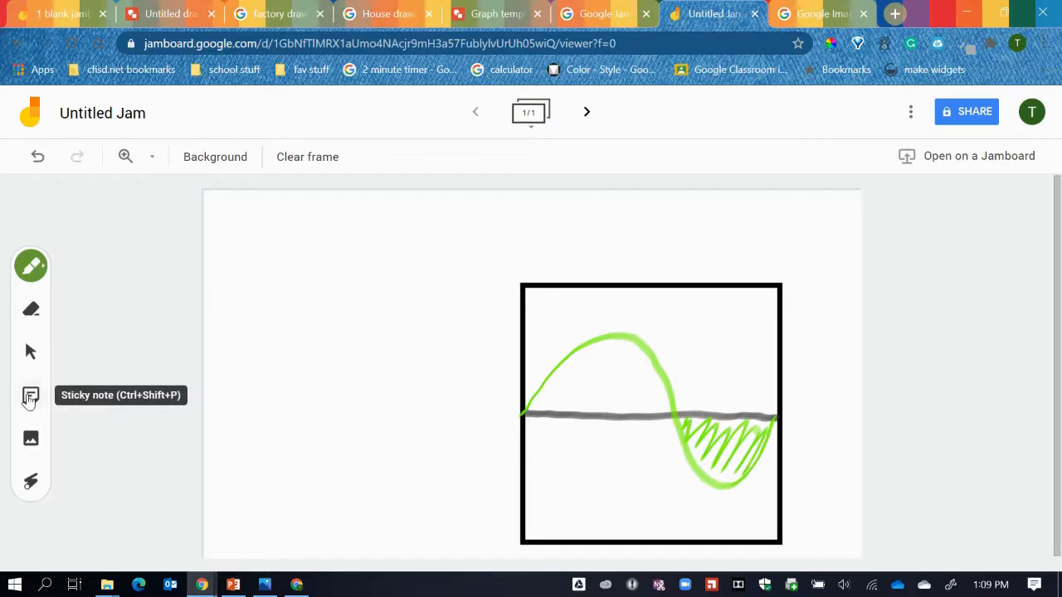
Add a yellow sticky note reading "Explanation for graph" to the jam.
click(28, 398)
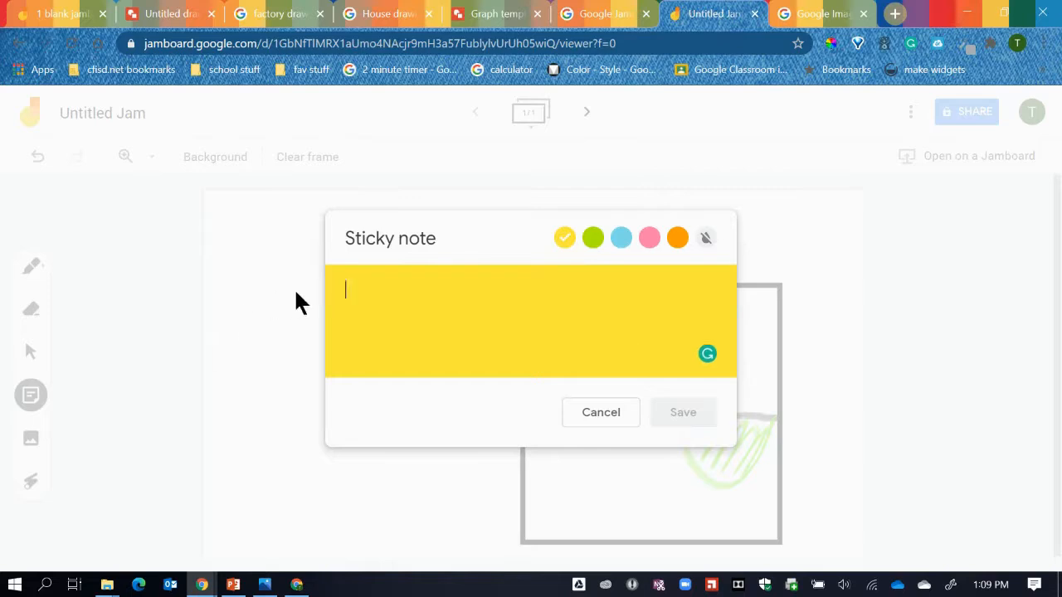
text(Exp)
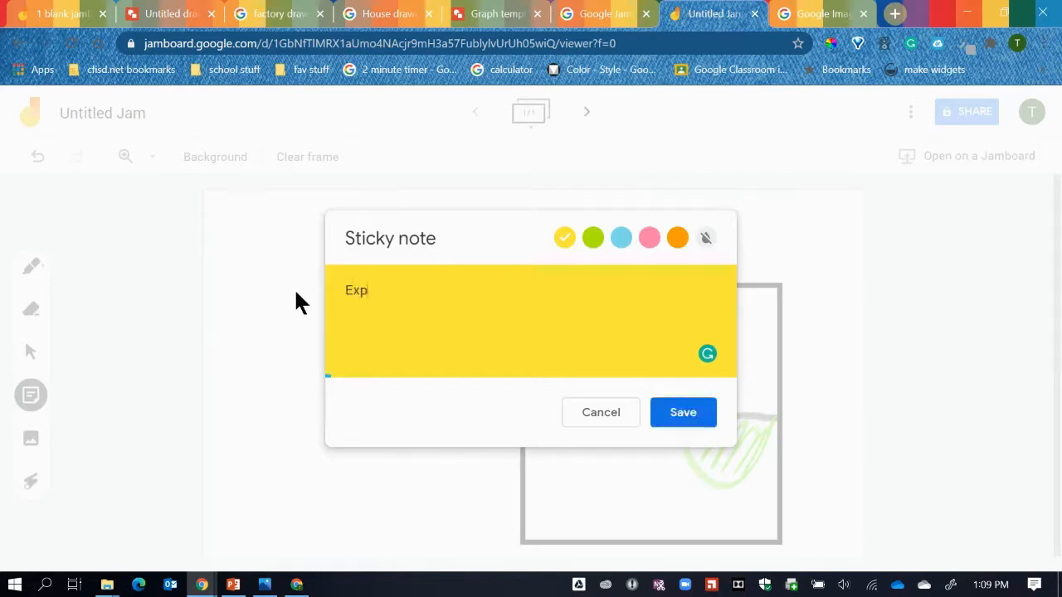
text(lanation for graph)
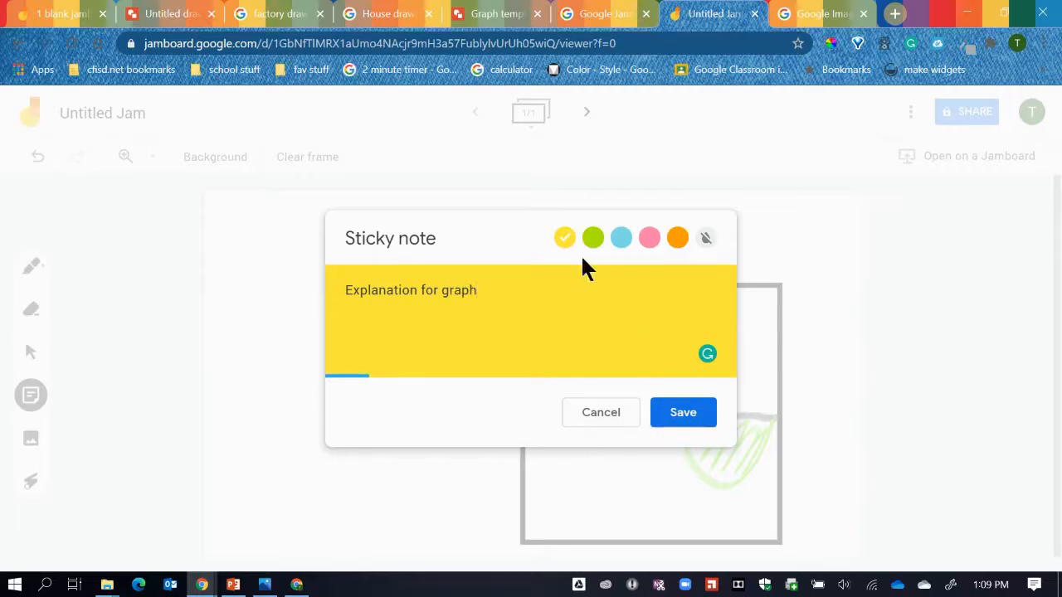
click(682, 415)
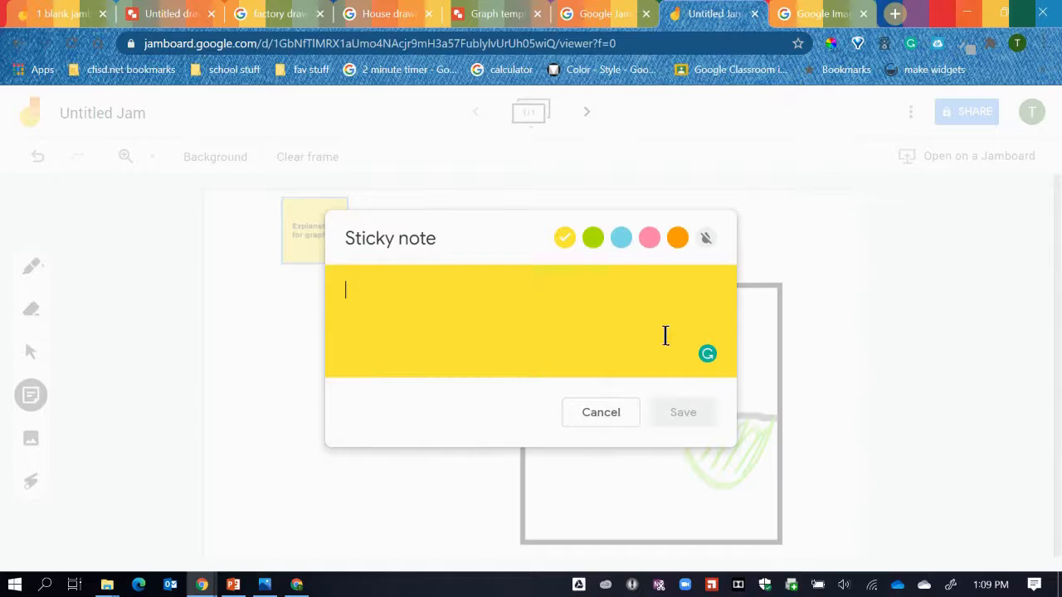
click(795, 291)
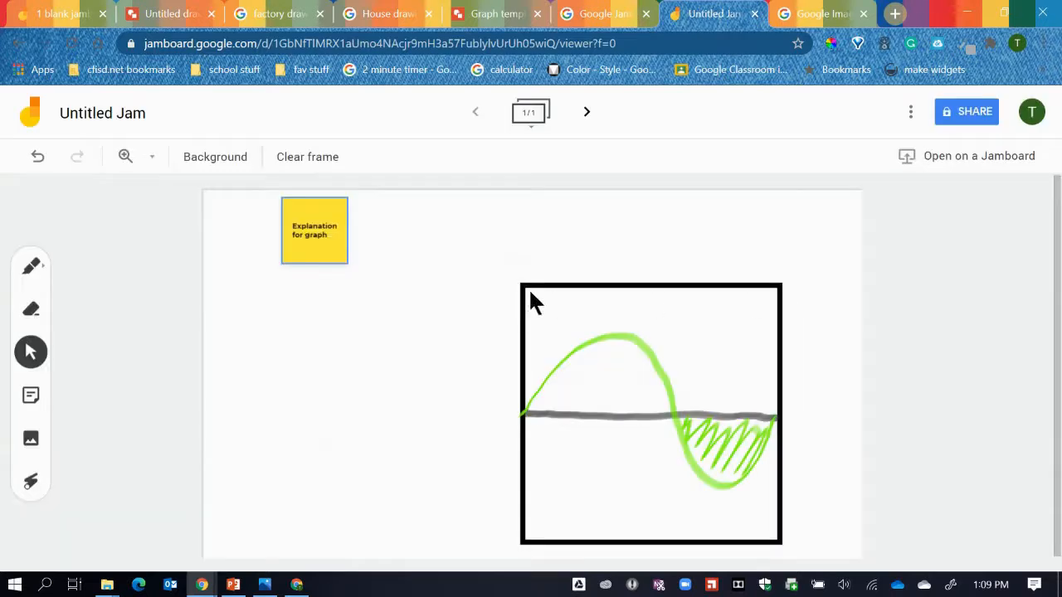
Enlarge the "Explanation for graph" sticky note to more than twice its size and deselect it.
click(302, 242)
drag(352, 264, 463, 319)
click(327, 402)
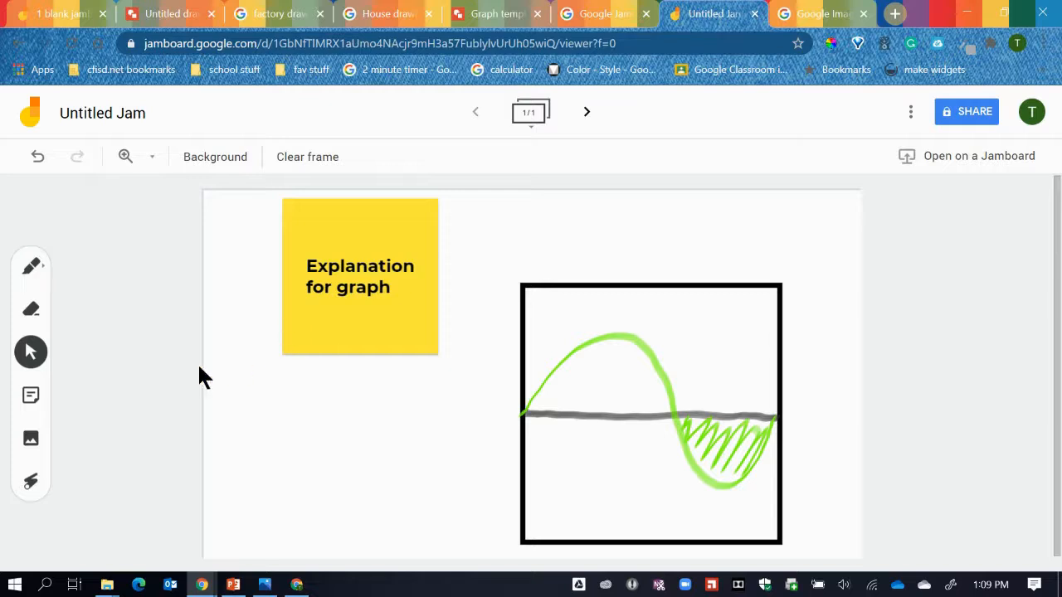
Point out the sticky note and the area beside the graph with the laser.
click(31, 482)
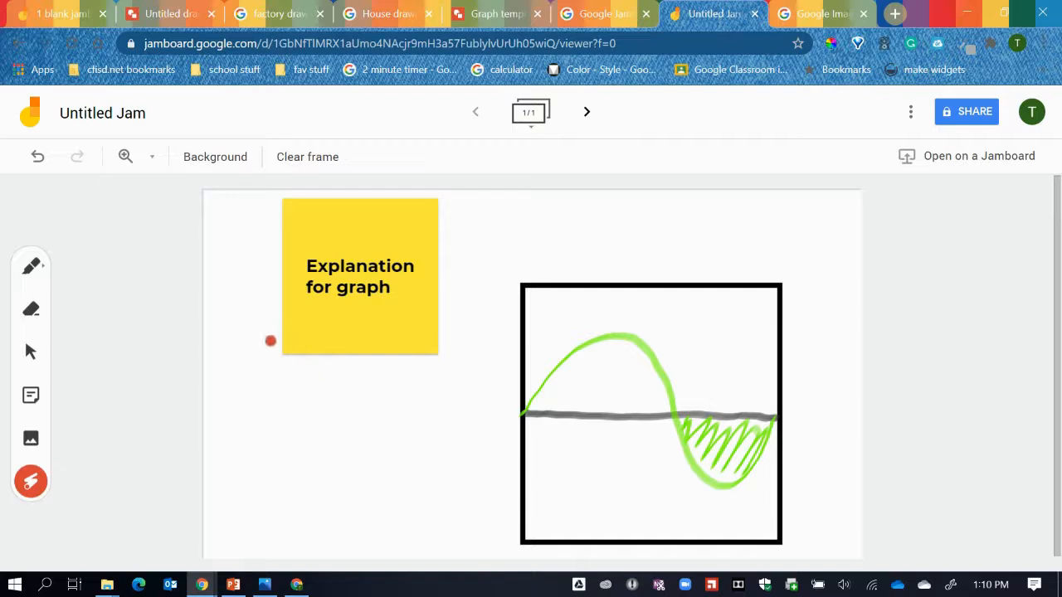
mouse_move(295, 247)
mouse_down()
mouse_move(424, 301)
mouse_move(308, 242)
mouse_up()
mouse_move(822, 312)
mouse_down()
mouse_move(538, 324)
mouse_move(452, 446)
mouse_move(739, 486)
mouse_move(789, 369)
mouse_up()
Set the jam's link sharing to Anyone with the link as Editor and check the options for sharing with people.
click(962, 119)
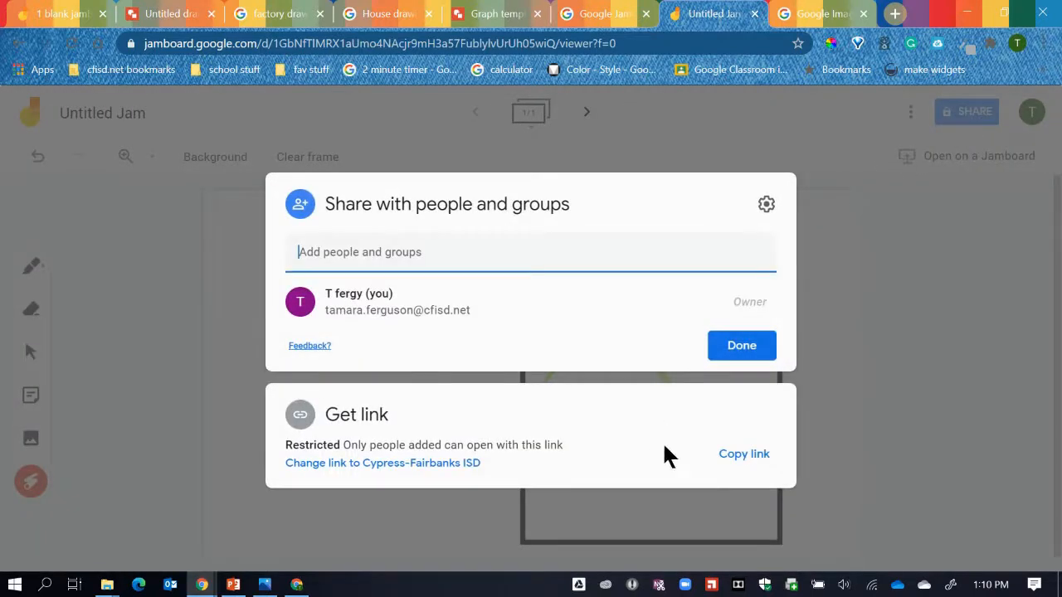
click(380, 463)
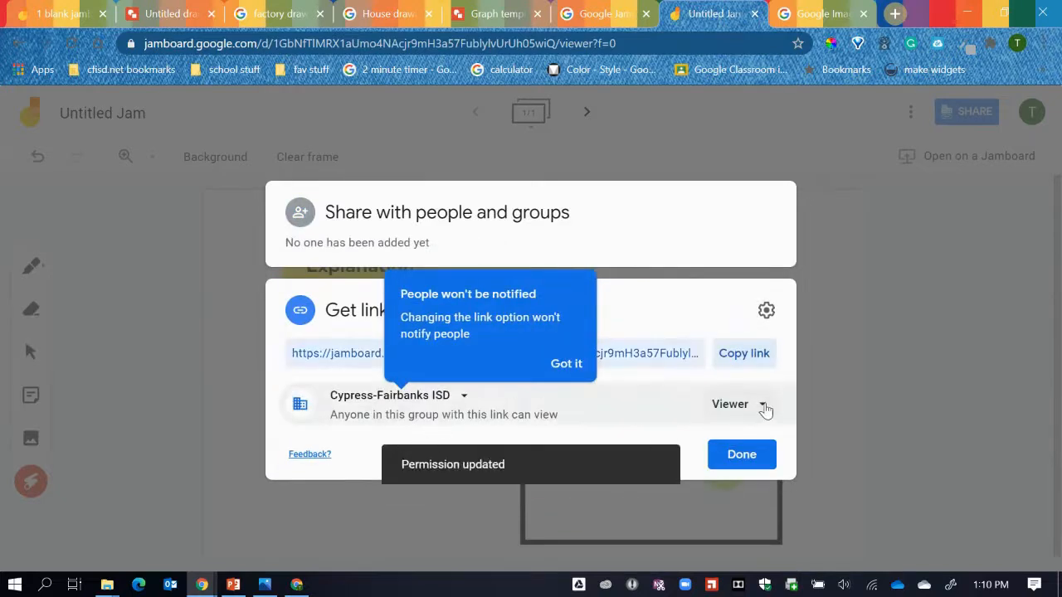
click(762, 404)
click(760, 490)
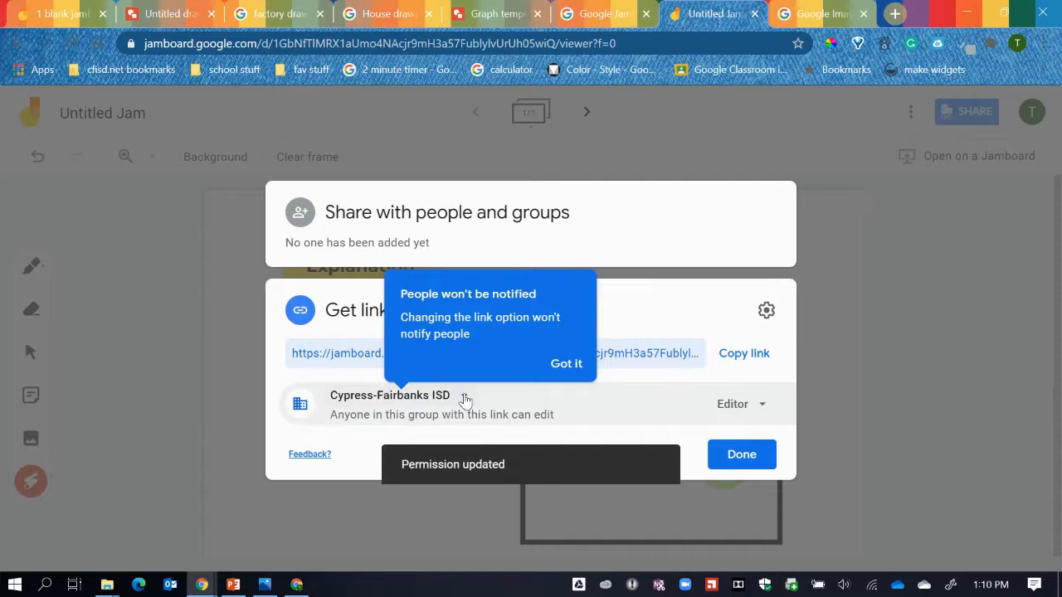
click(465, 401)
click(429, 421)
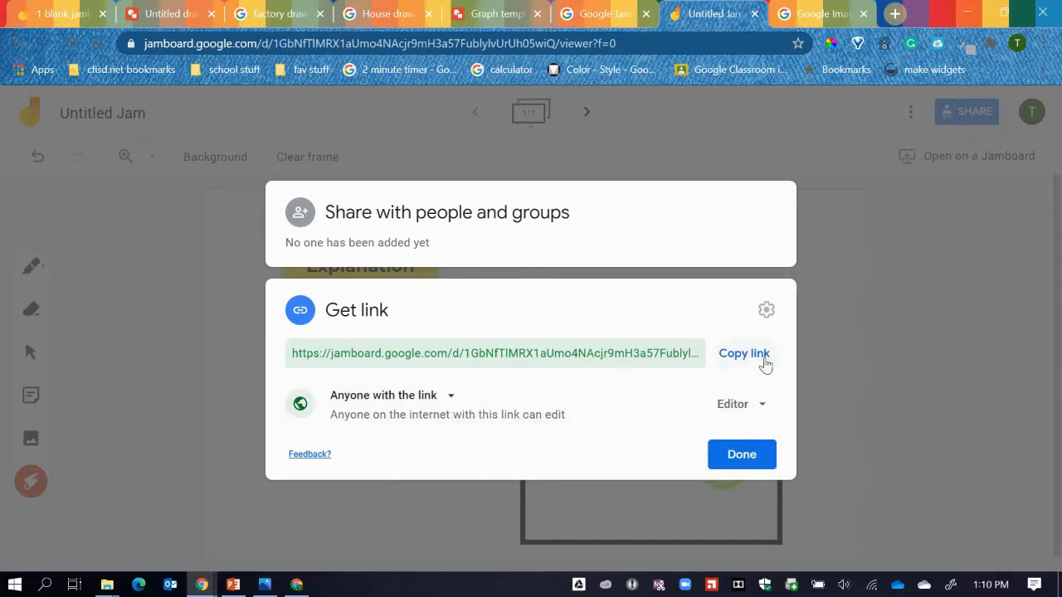
click(742, 456)
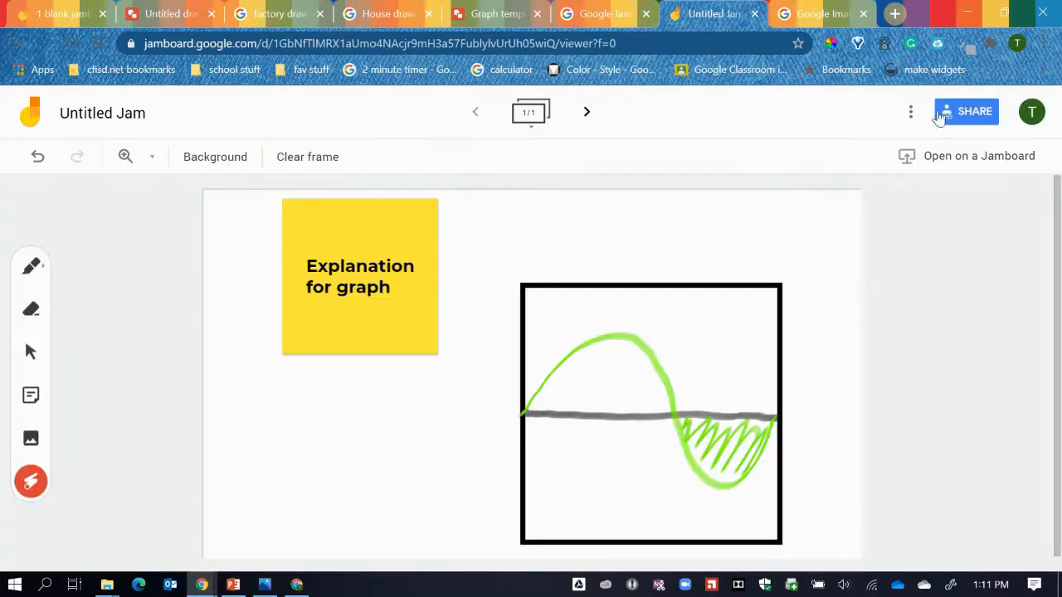
click(966, 113)
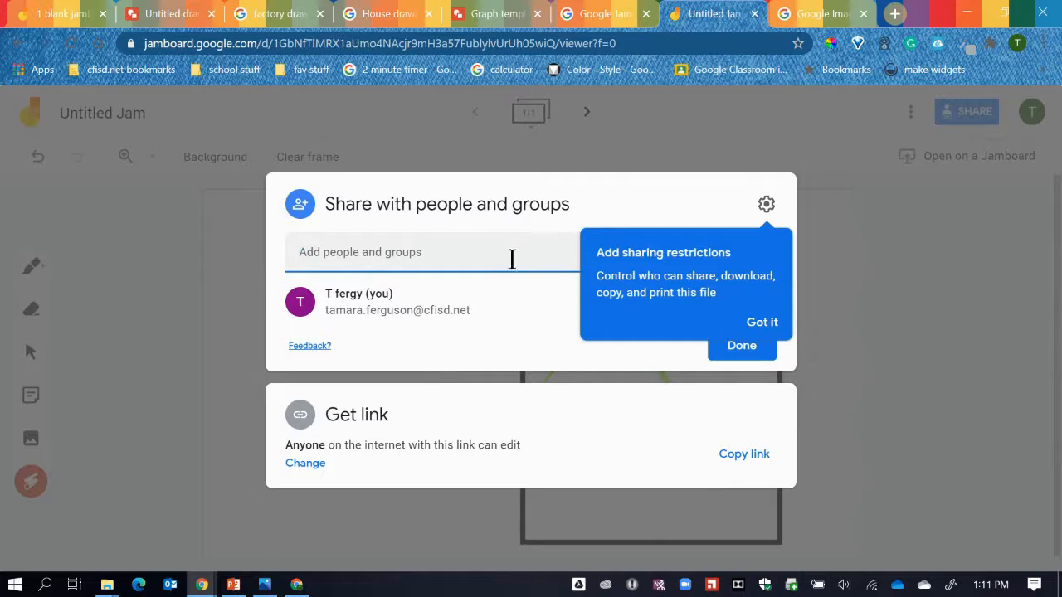
click(732, 352)
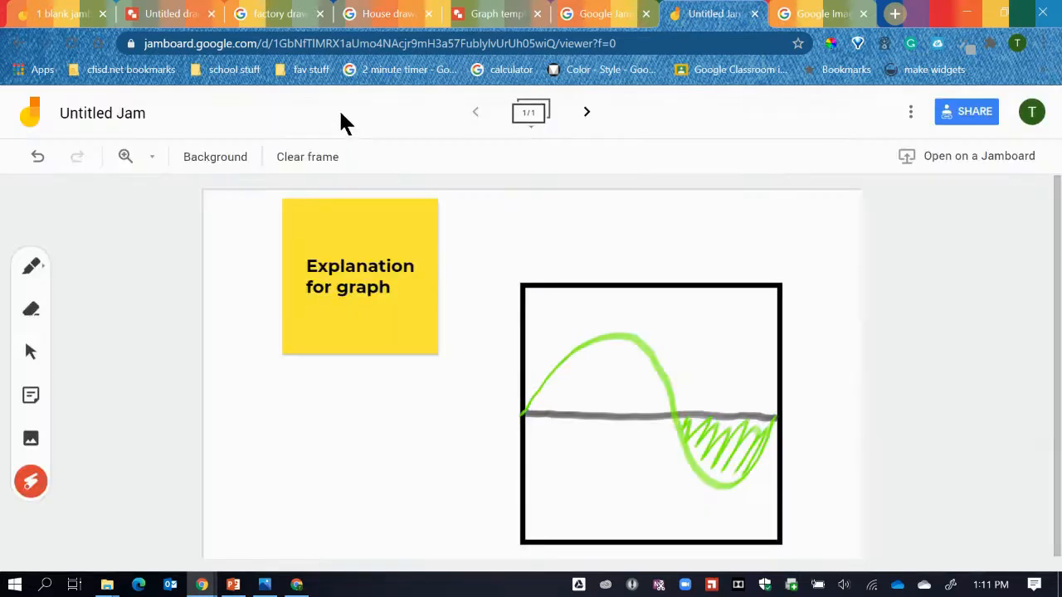
Name the untitled Price of Pizza drawing "Template" for sharing and switch to the "1 blank jamboard template" jam.
click(166, 17)
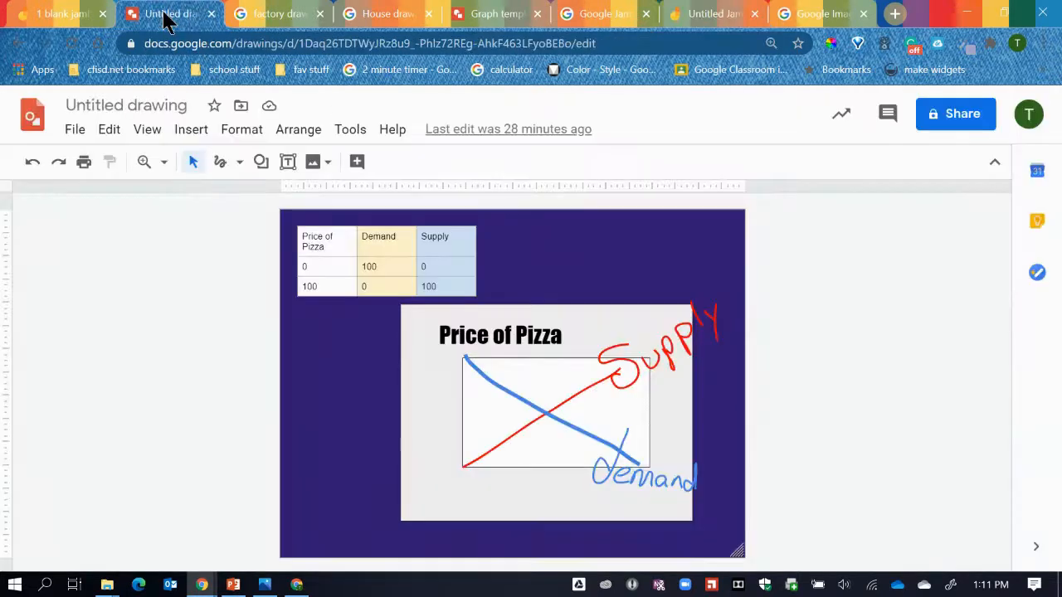
click(952, 121)
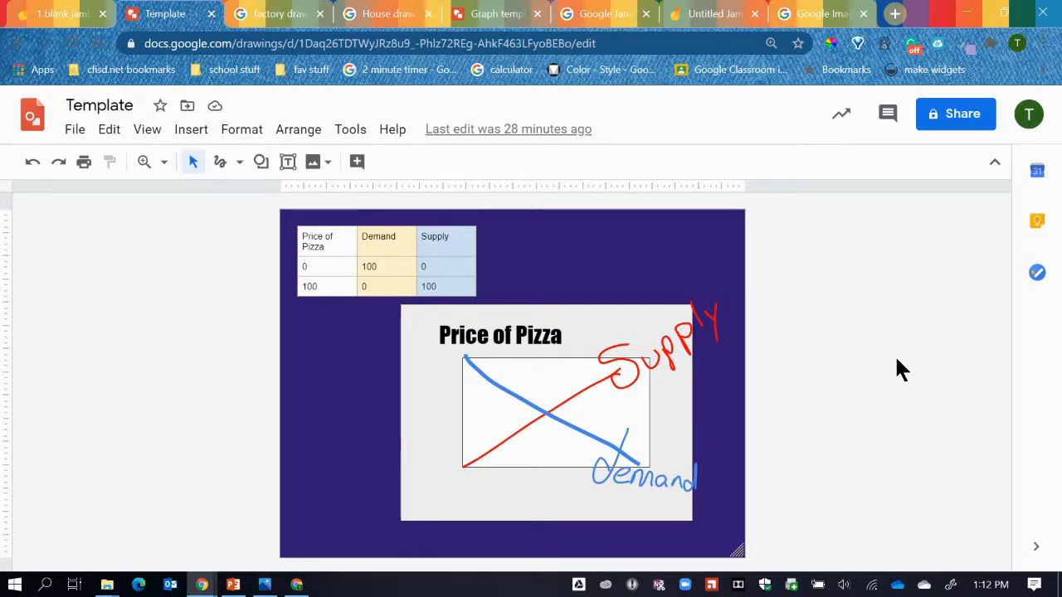
click(38, 18)
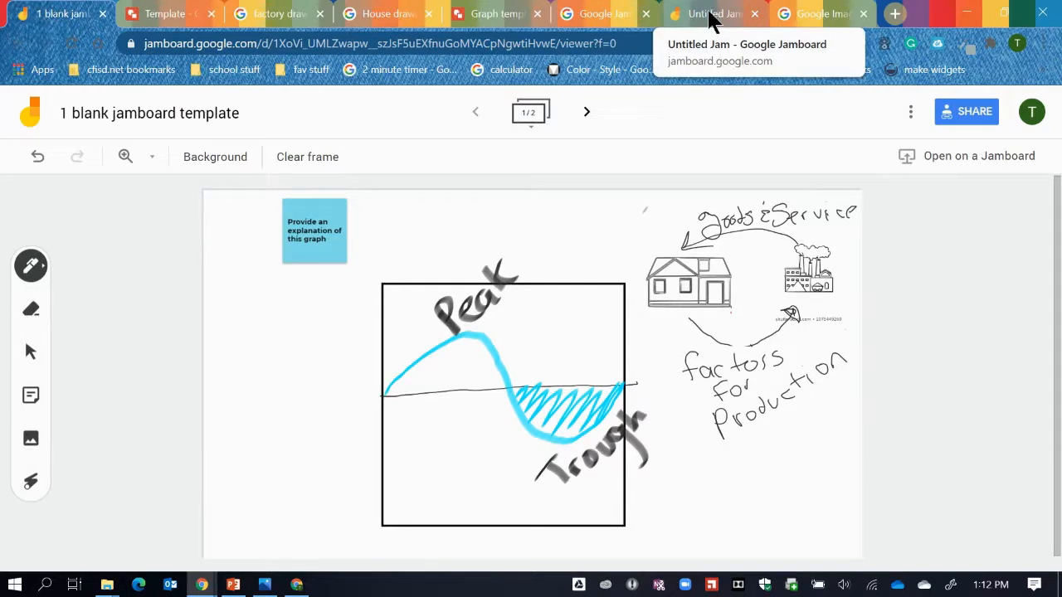
Search Google for "google jamboard whiteboard" in a new browser tab and open the edu.google.com Jamboard page.
click(895, 14)
click(500, 44)
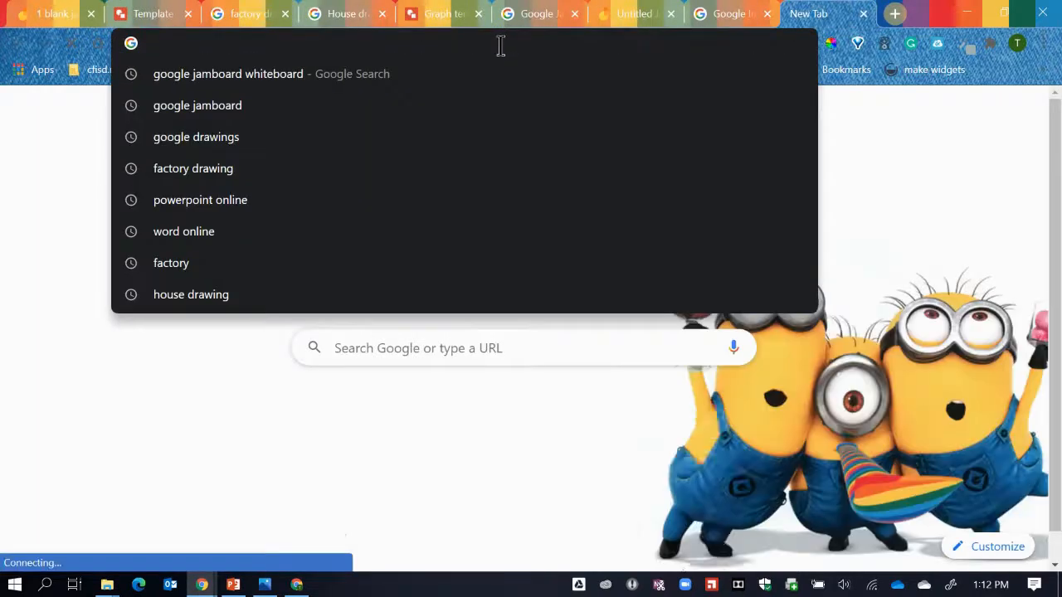
text(Go)
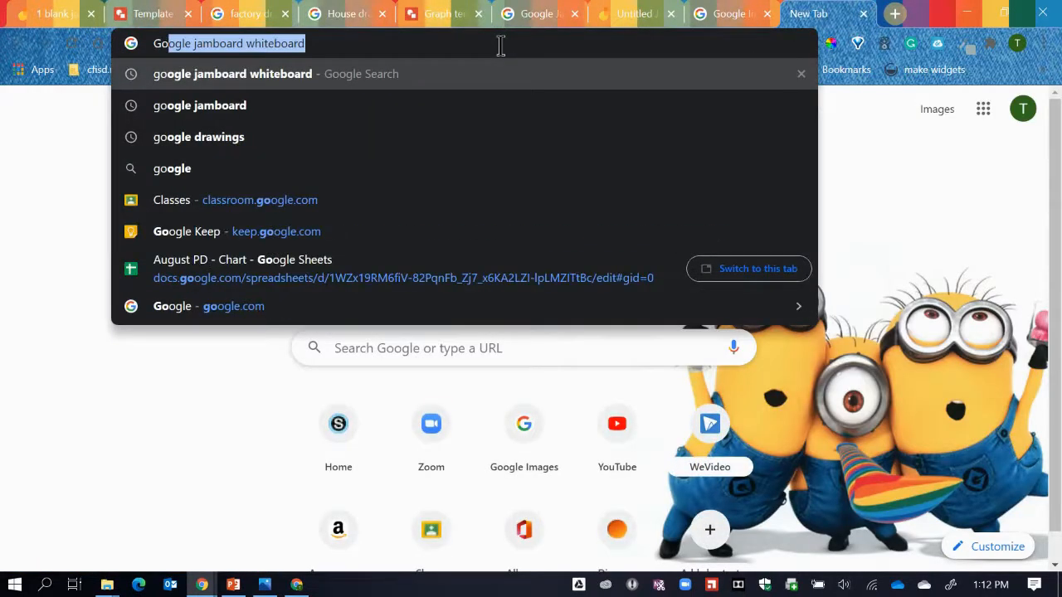
key(Right)
key(Return)
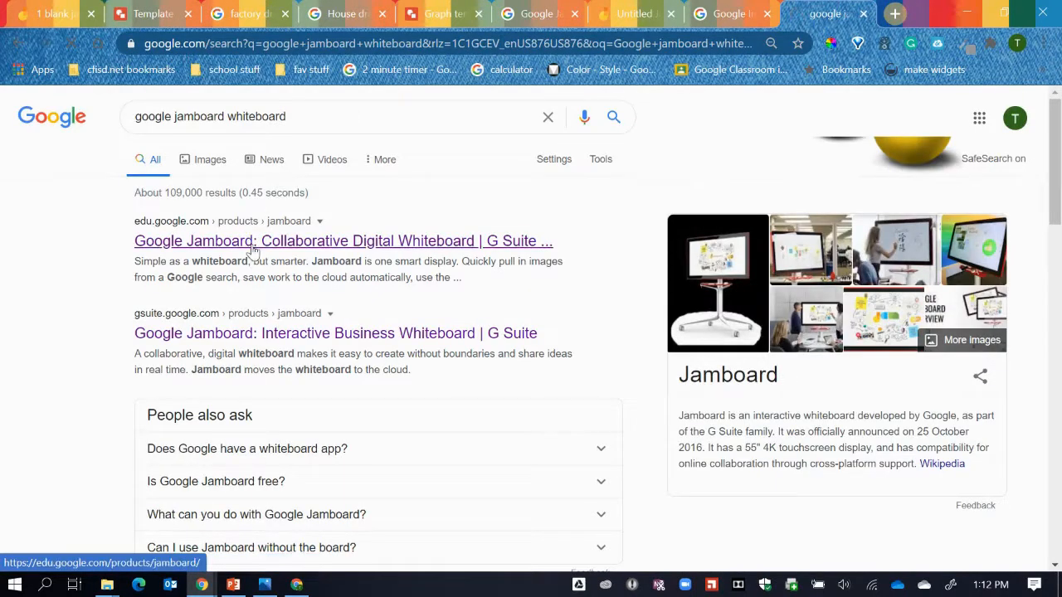
click(255, 244)
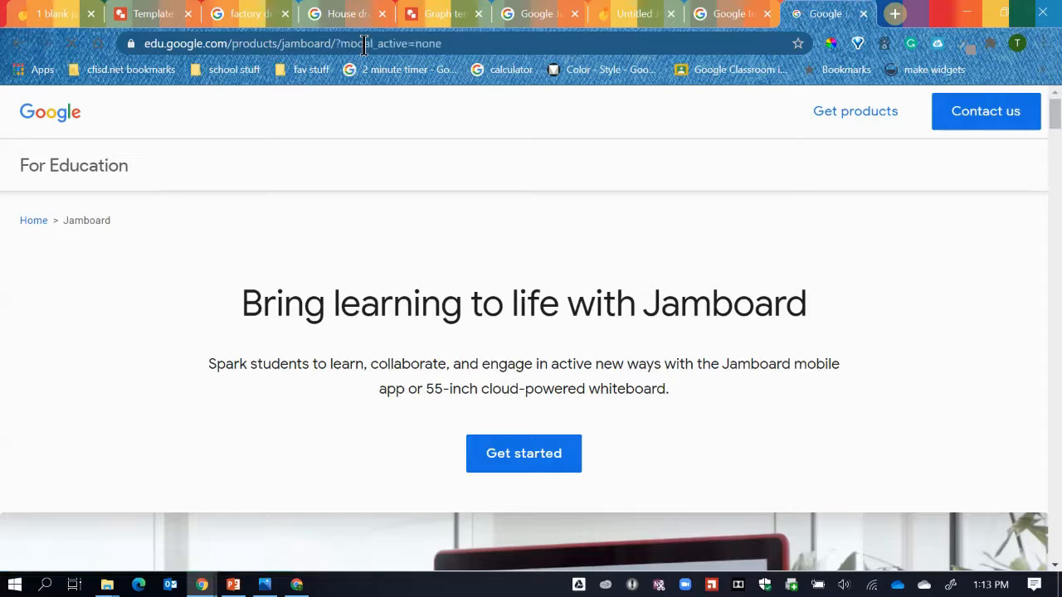
Select the full web address of the Jamboard education page.
drag(364, 43, 351, 44)
click(503, 45)
drag(503, 45, 131, 43)
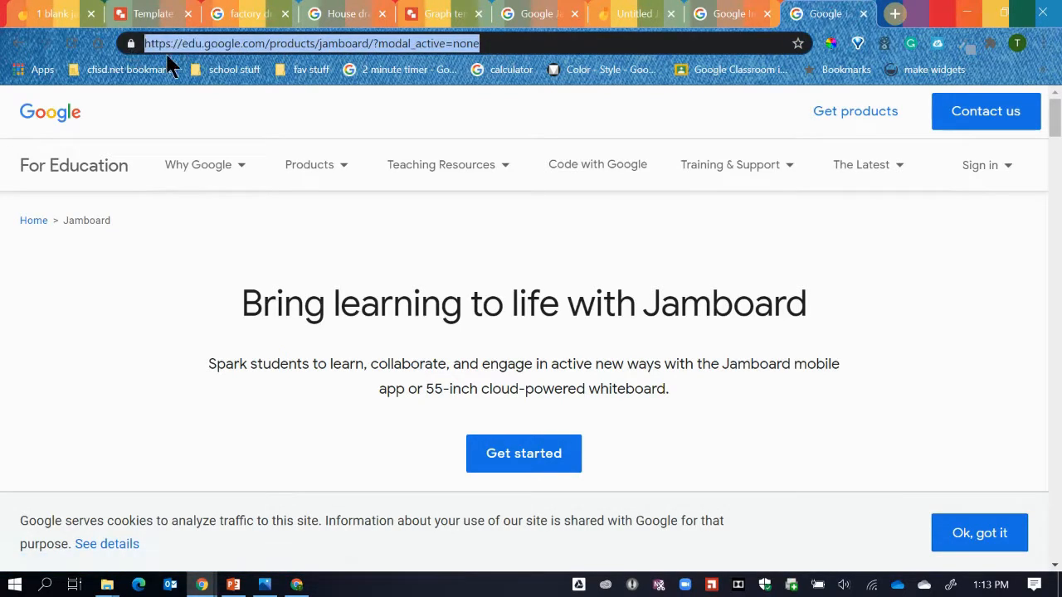